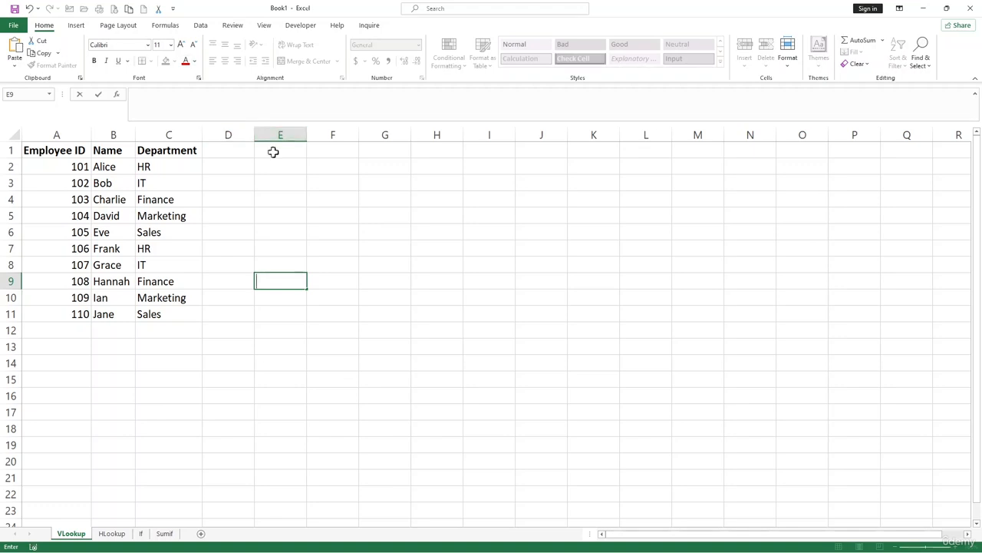
Start a VLOOKUP formula in cell E1 with the text "102" as the lookup value
left_click(273, 151)
type("=vl")
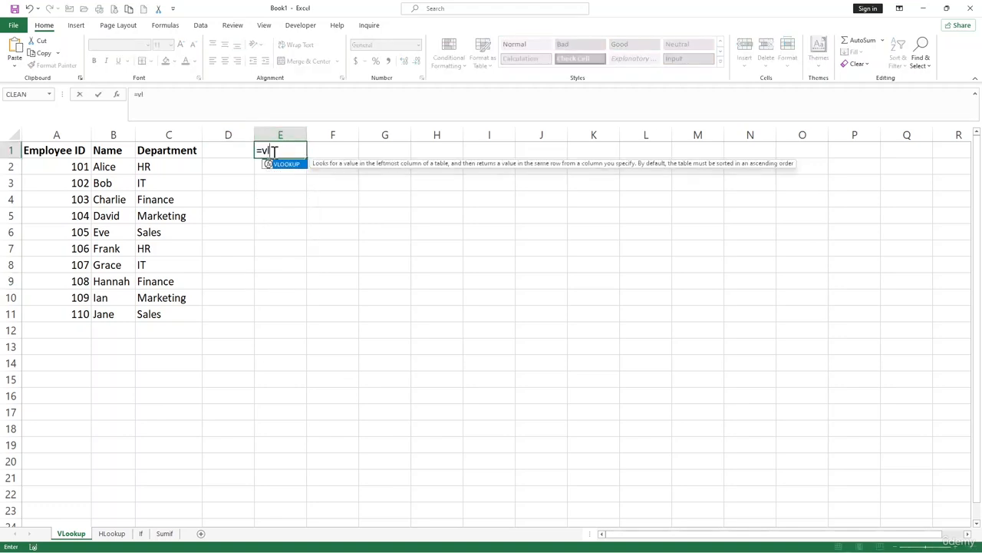
key("Tab")
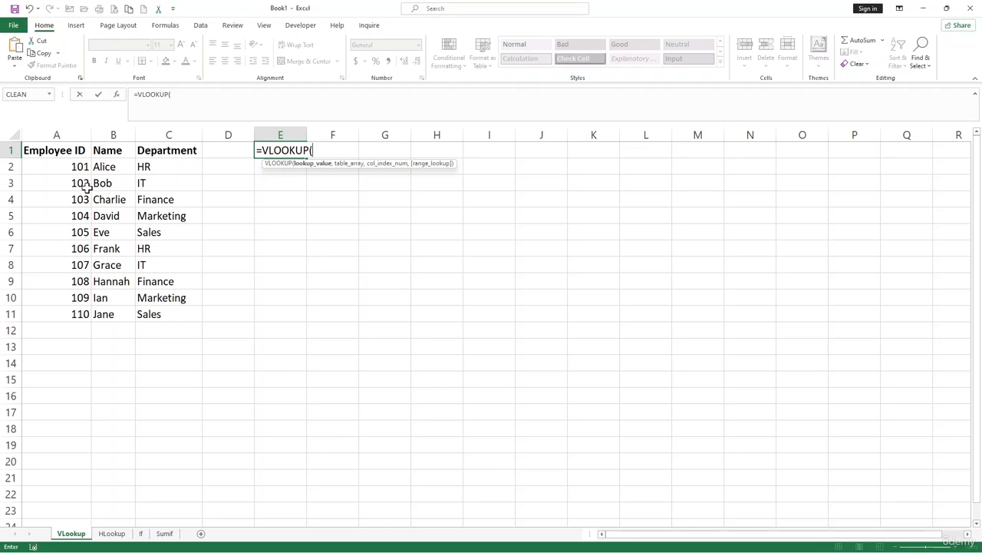
type("102")
key("BackSpace")
type("\",")
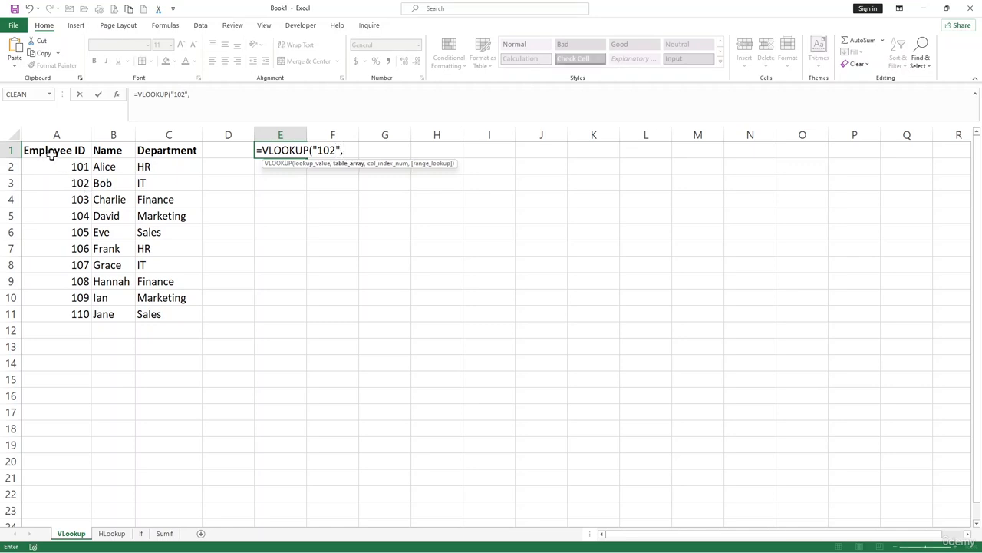
Complete the VLOOKUP with table array A2:C11, column index 3 and False for an exact match
left_click_drag(53, 166, 76, 183)
left_click_drag(90, 219, 182, 313)
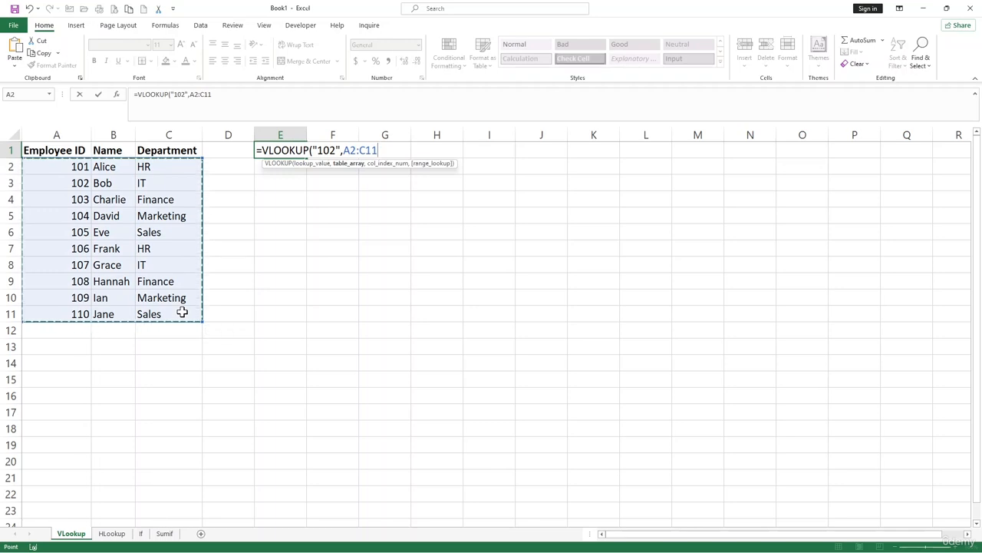
type(",")
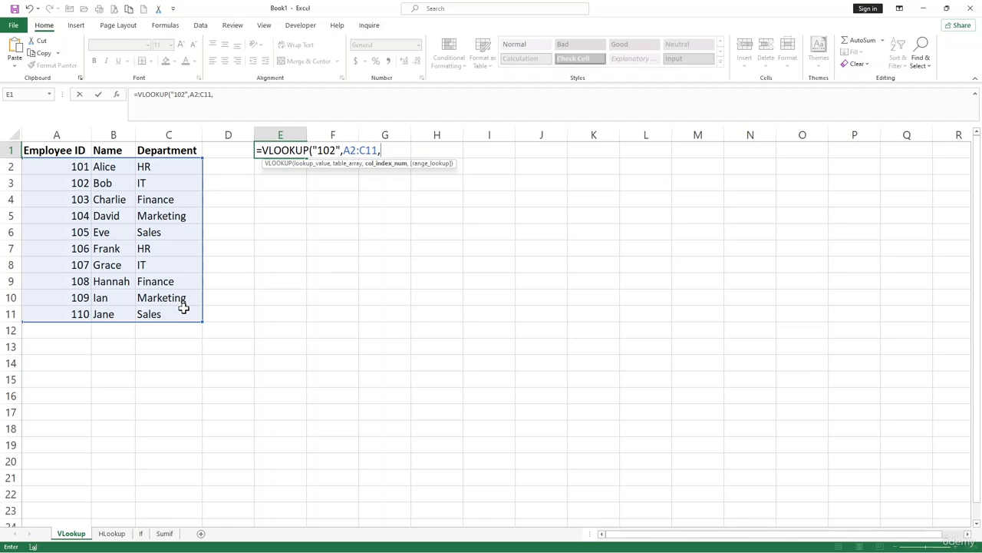
type("3,F")
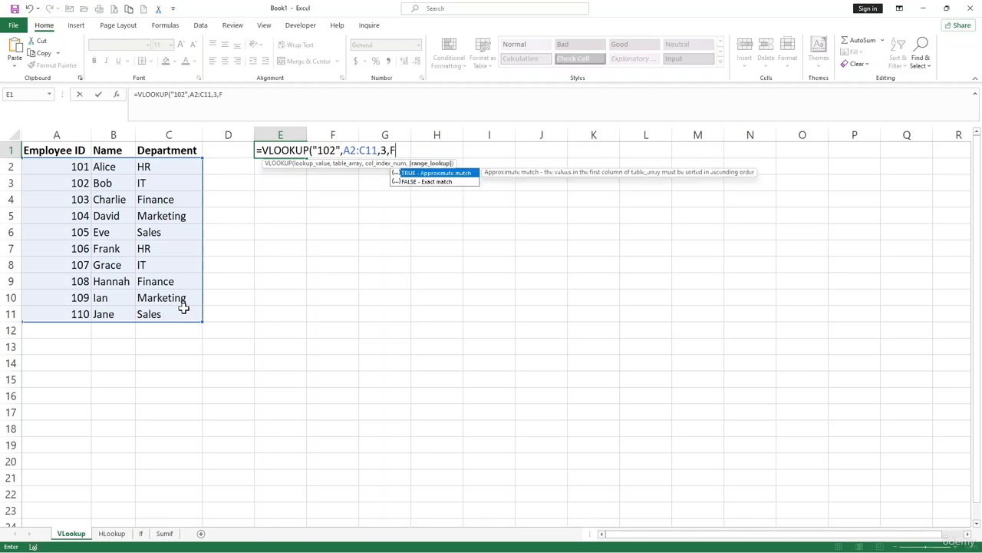
type("alse)")
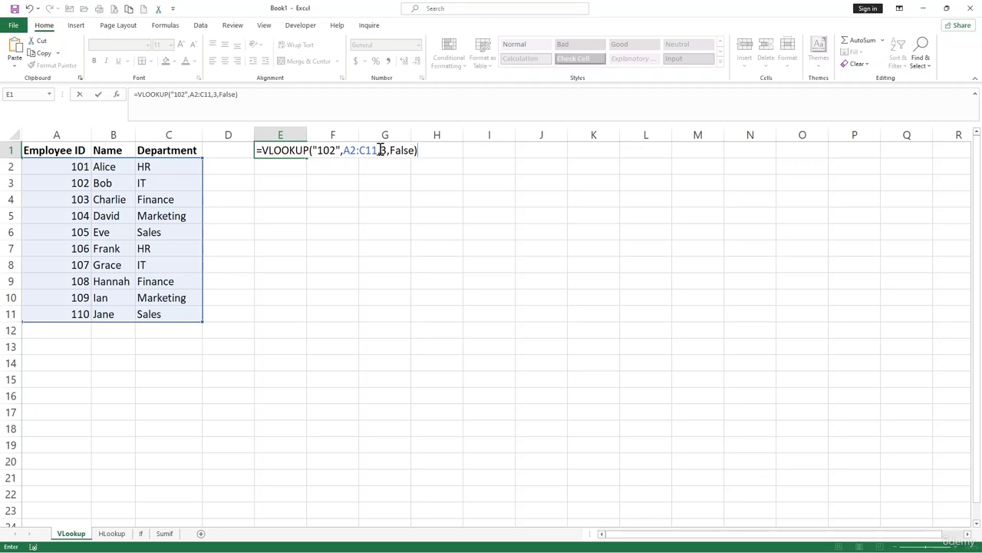
key("Return")
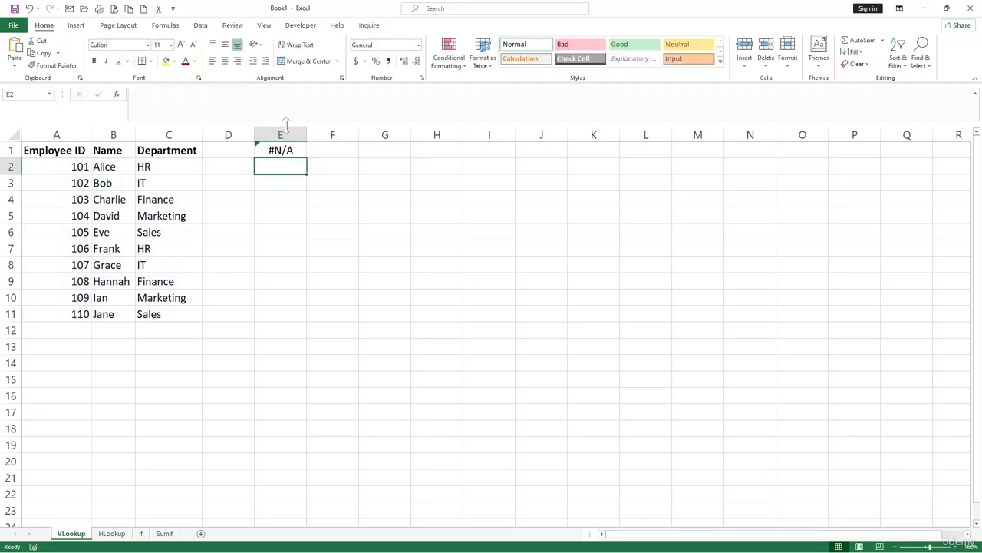
Remove the quotation marks around 102 in E1's VLOOKUP formula so the lookup value is a number
left_click(285, 149)
left_click(189, 94)
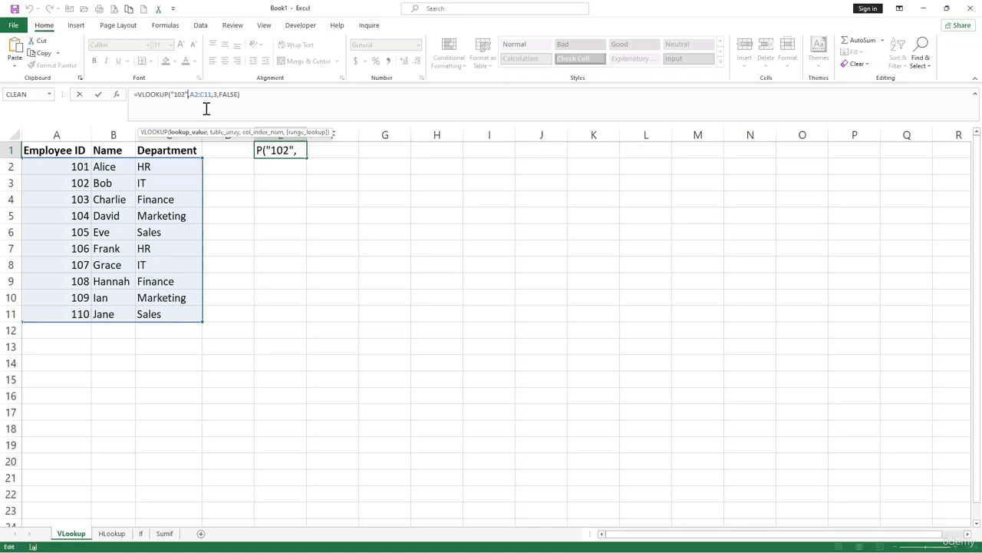
key("BackSpace")
left_click(175, 94)
key("BackSpace")
key("Return")
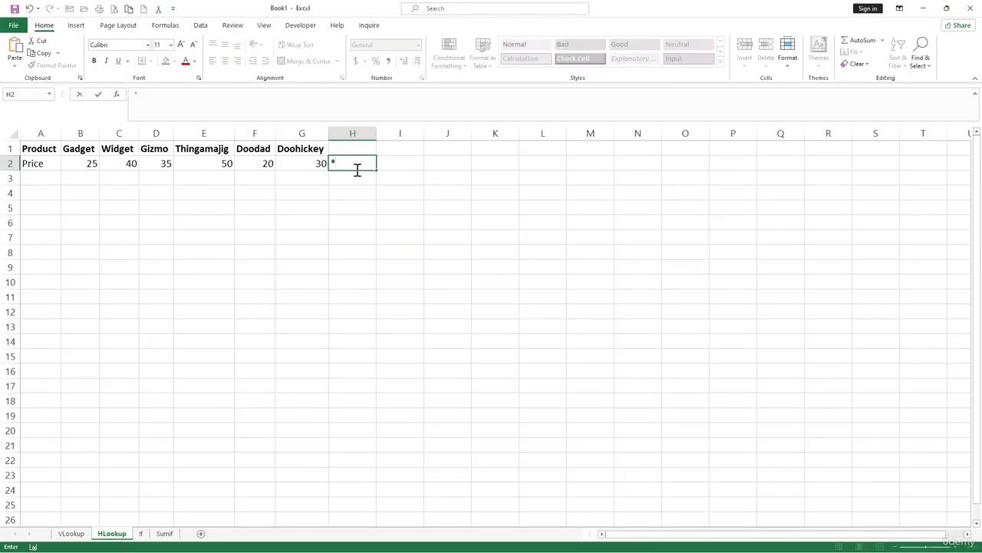
On the HLookup sheet, start an HLOOKUP formula in cell I1 with "Gadget" as the lookup value
key("BackSpace")
left_click(355, 193)
left_click(381, 148)
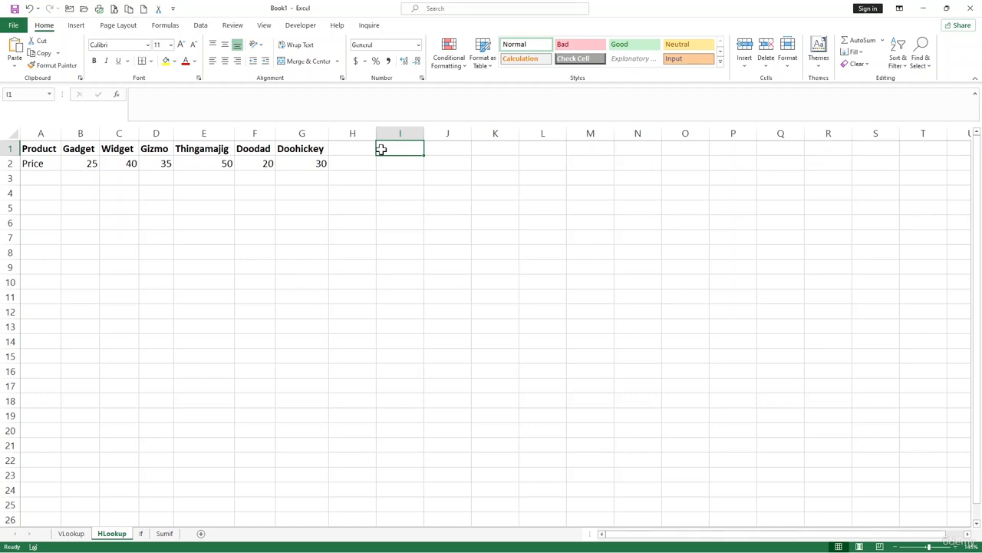
type("=Ho")
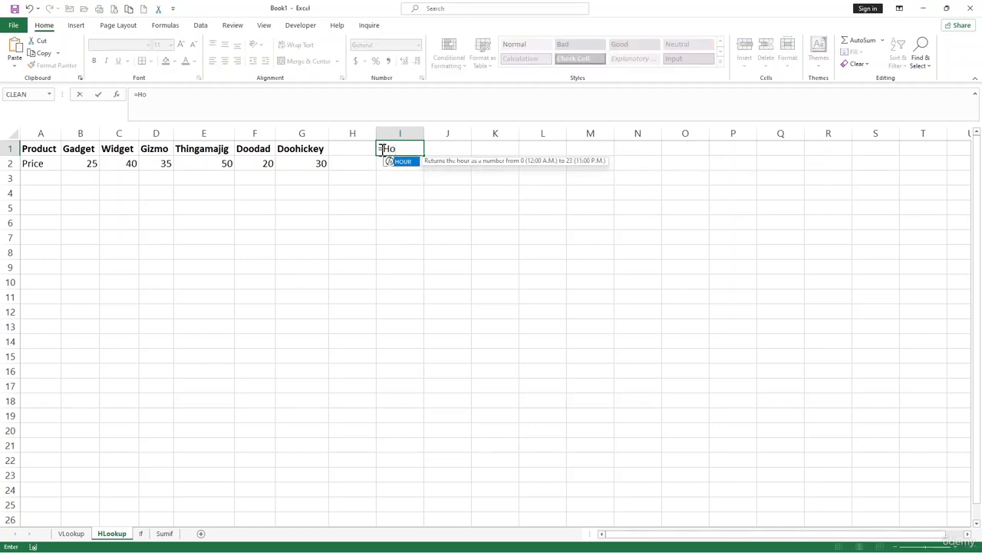
key("BackSpace")
type("l")
key("BackSpace")
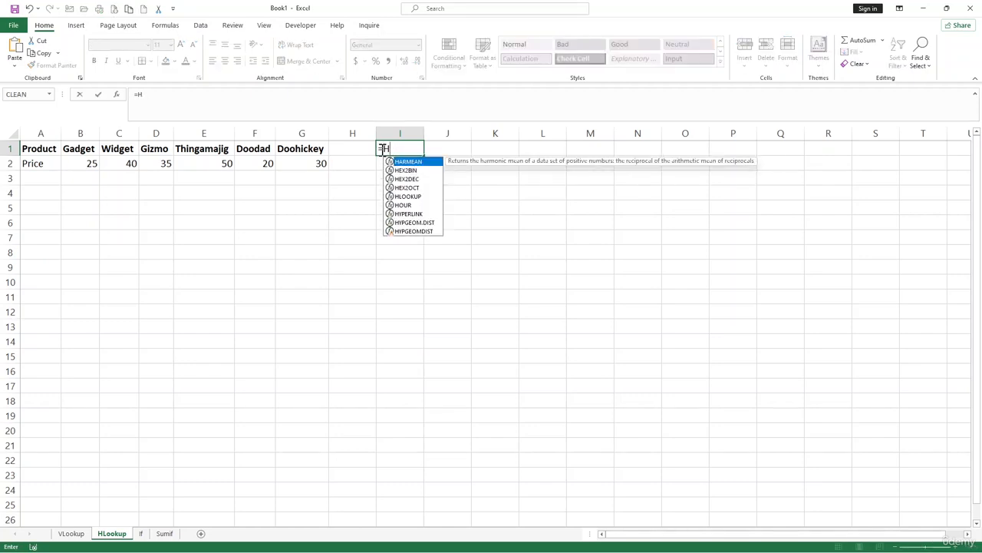
type("lo")
key("Tab")
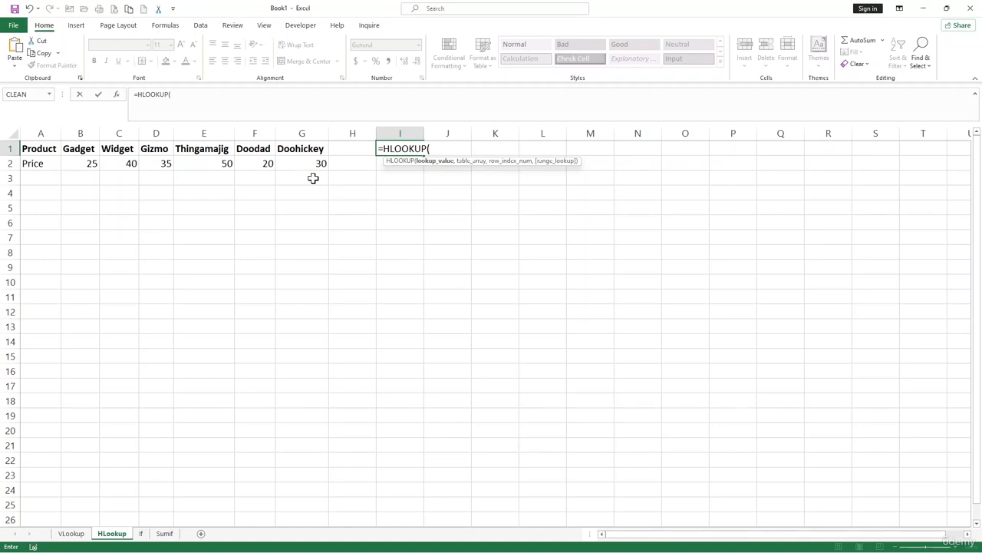
type("\"Gadget\"")
type(",")
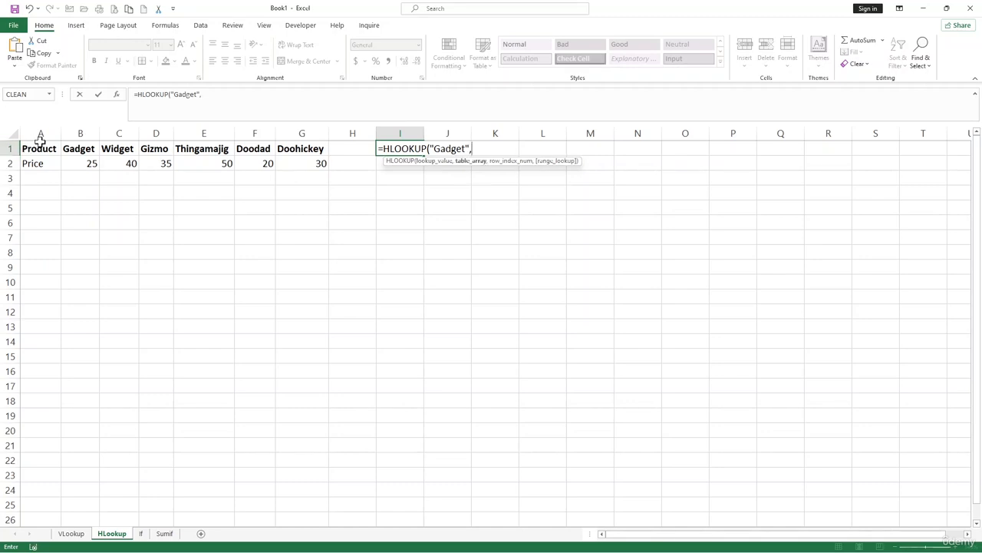
Complete the HLOOKUP with table array A1:G2, row index 2 and False for an exact match
left_click_drag(37, 149, 315, 161)
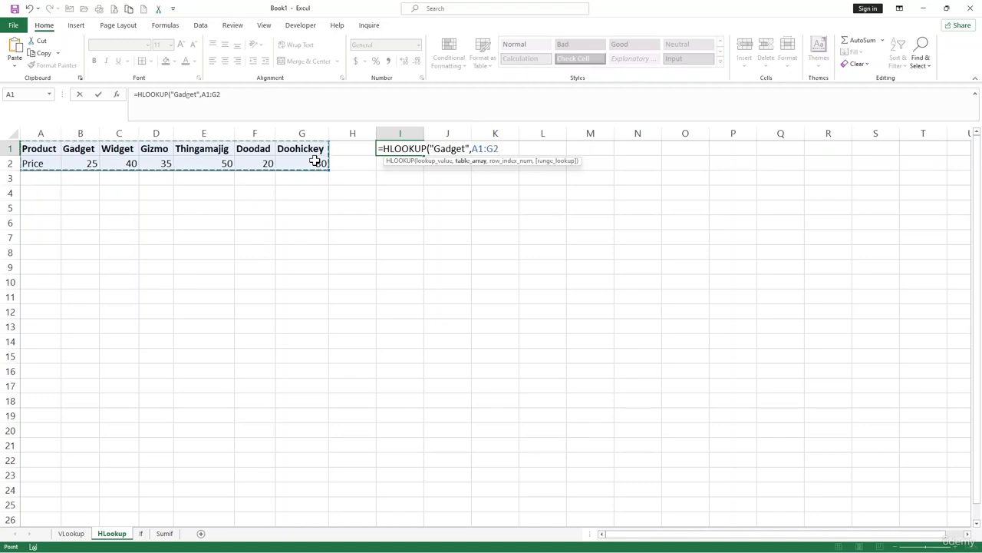
type(",")
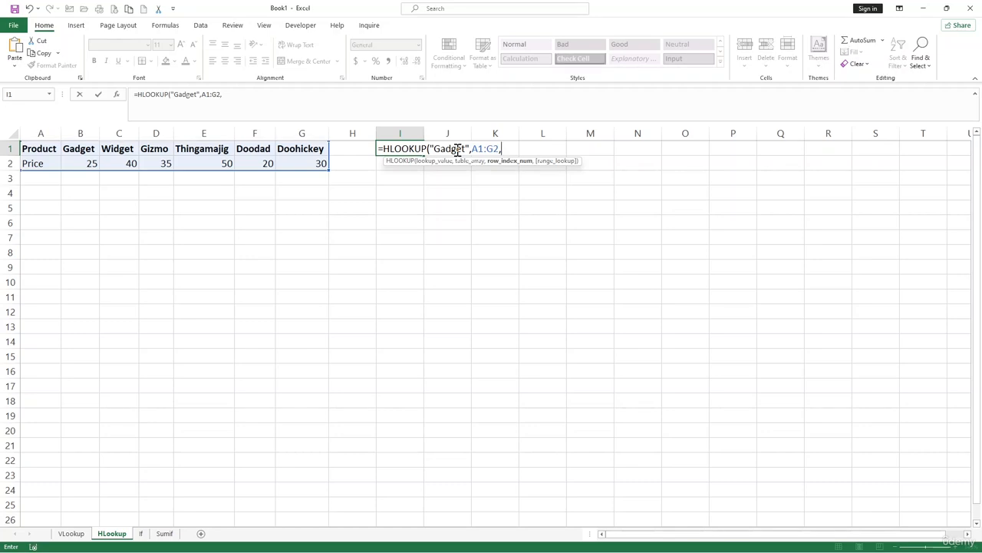
type("2,")
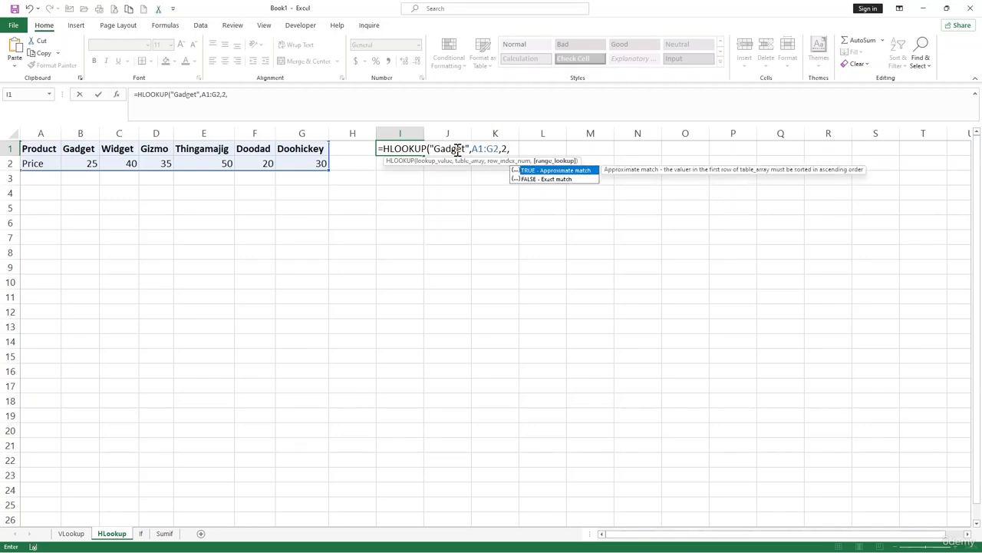
type("False)")
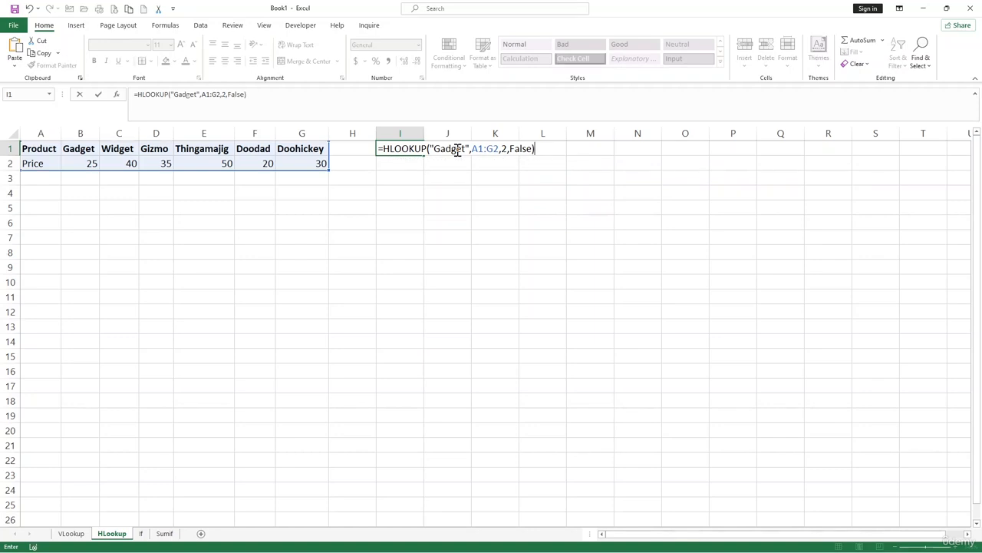
key("Return")
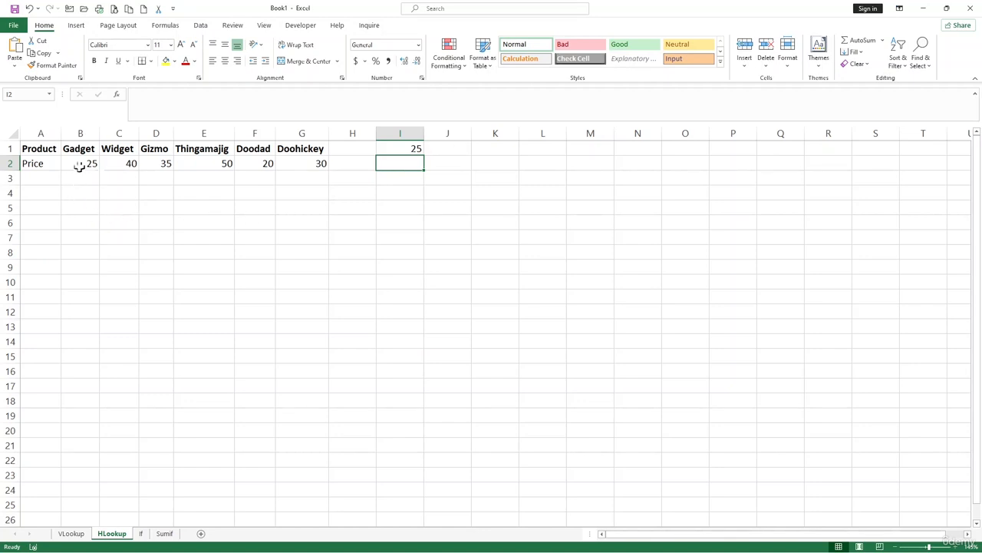
left_click(230, 197)
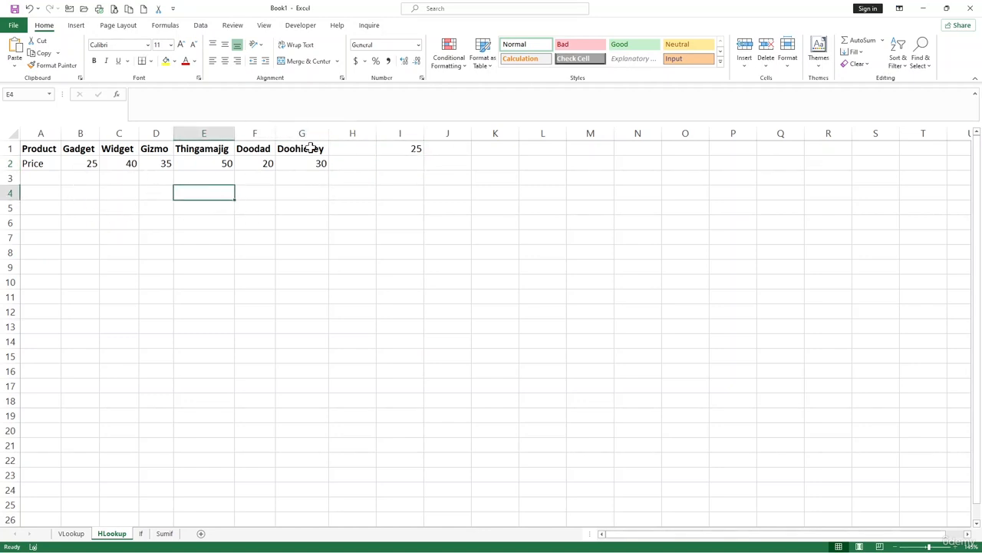
left_click(389, 176)
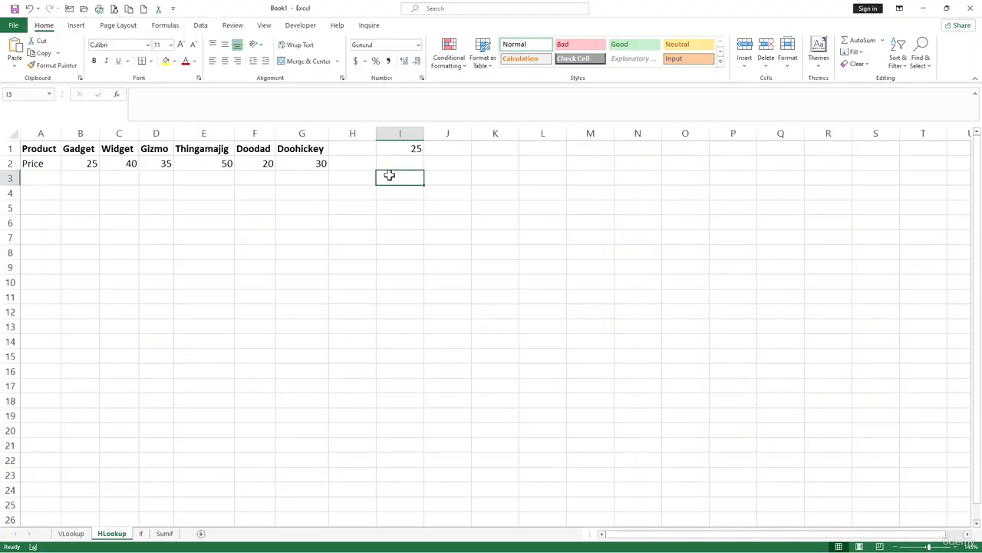
On the If sheet, enter the label IF in cell E1
left_click(140, 532)
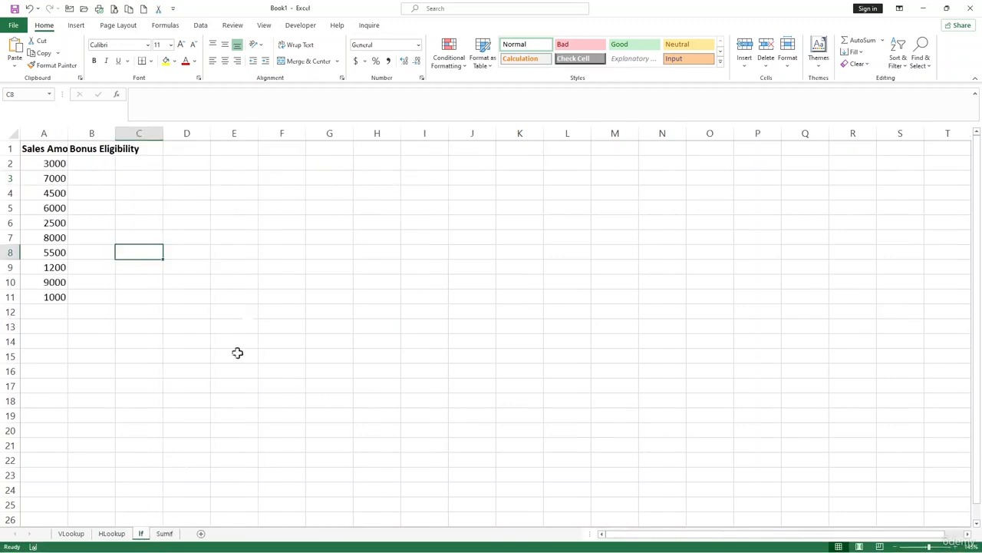
left_click(246, 149)
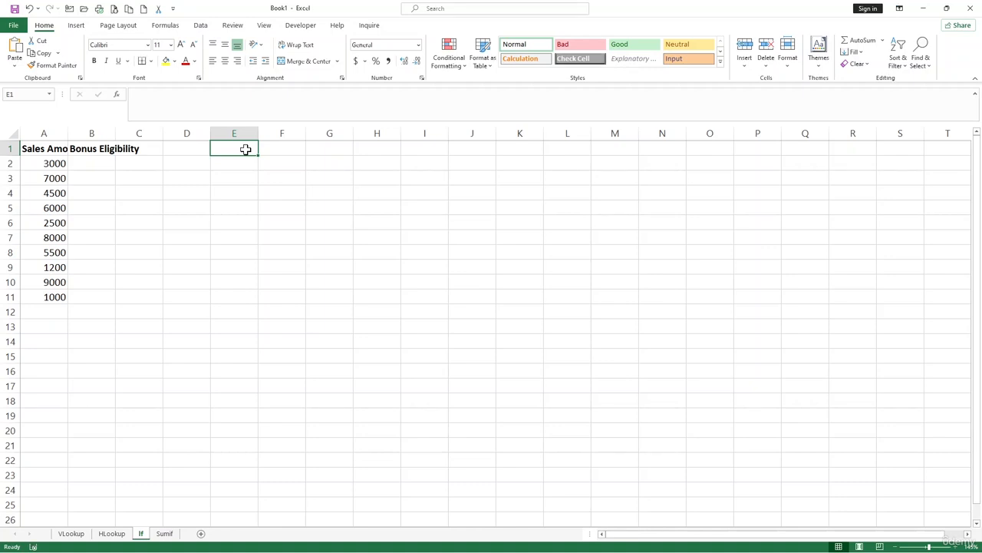
type("IF")
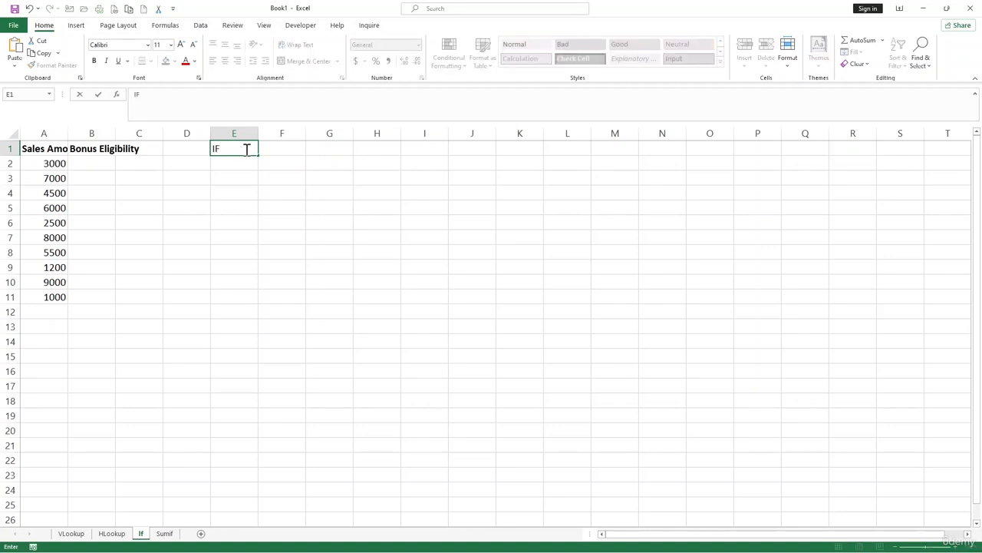
key("Return")
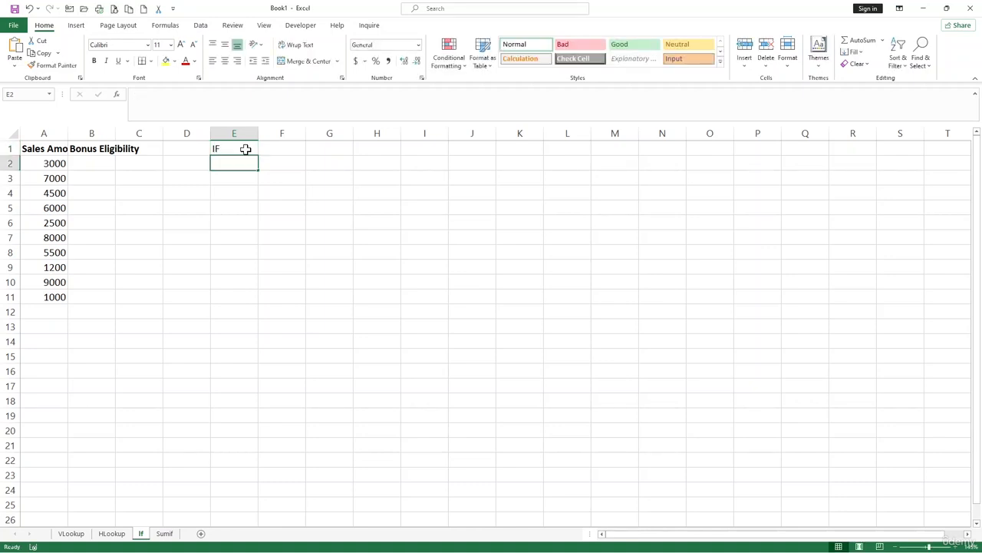
Start an IF formula in cell E2 that tests A2>5000 and returns "Bonus" when true
type("=if")
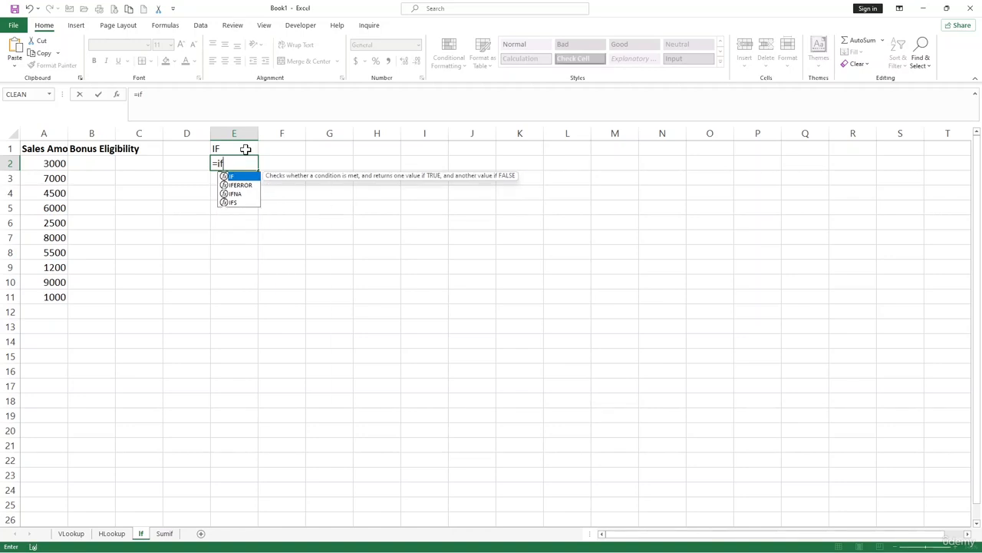
key("Tab")
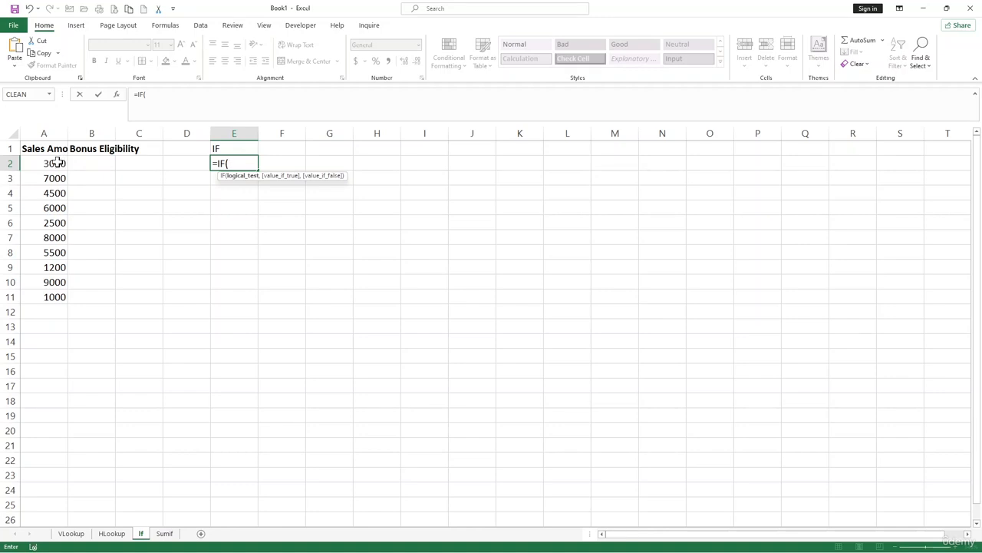
left_click(57, 162)
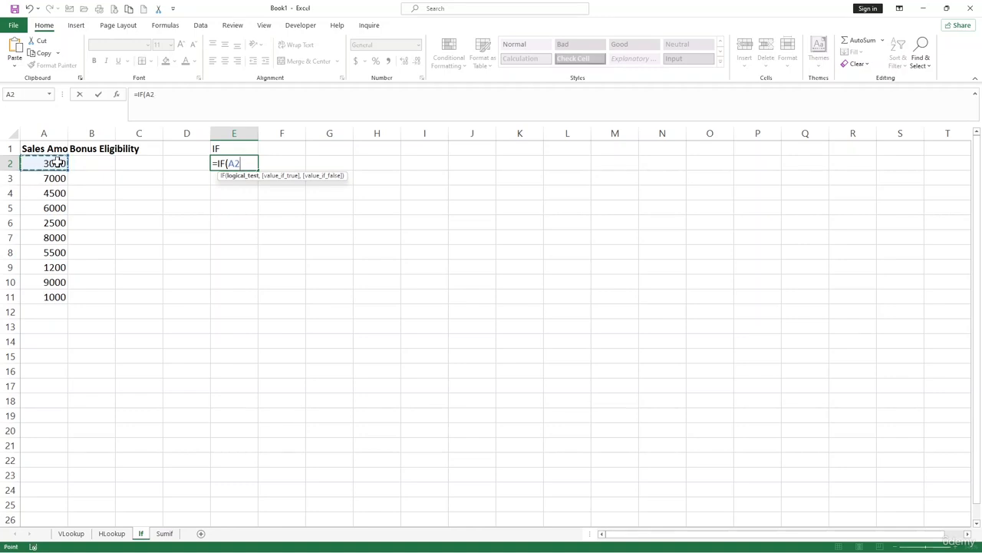
type(">5000,\"B")
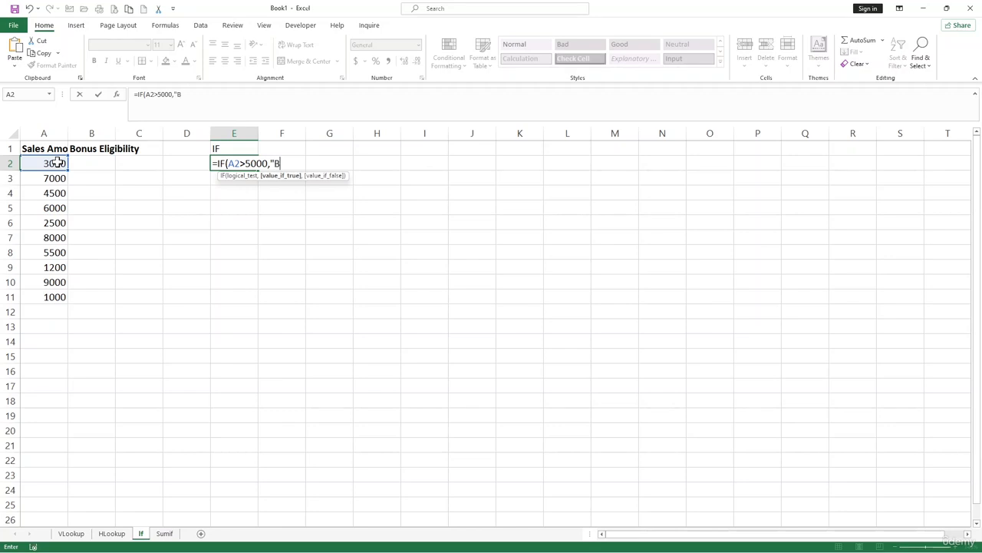
type("onus\",")
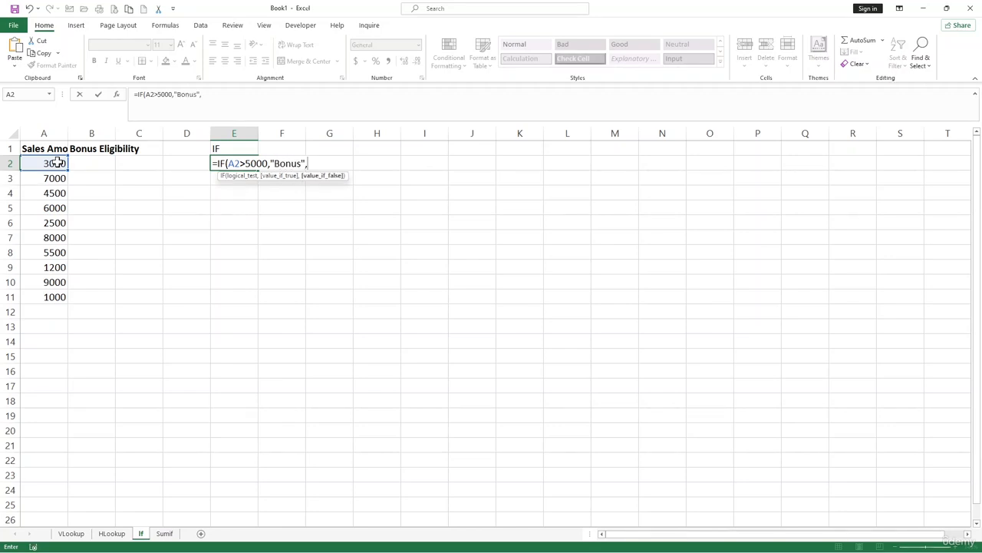
type("\"No Bonus\"")
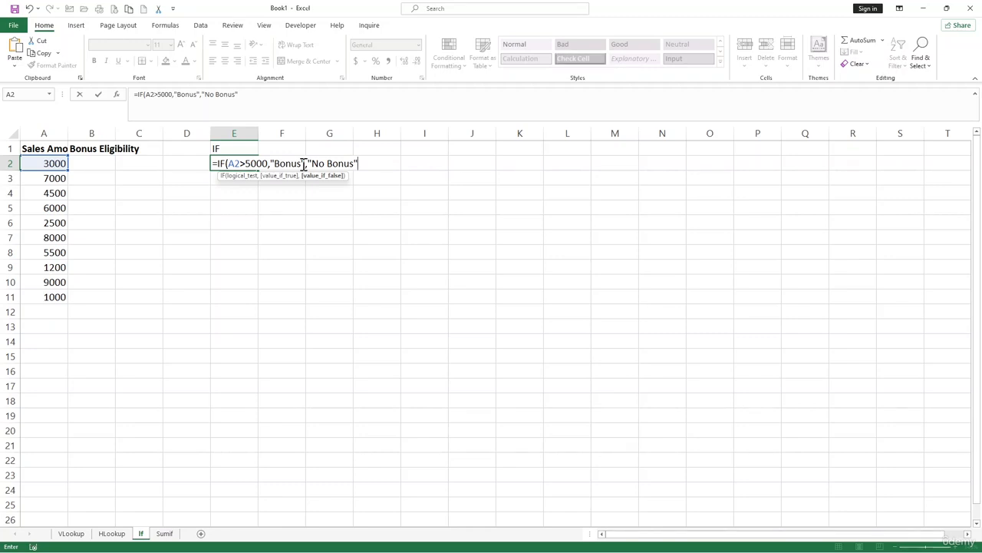
Complete the IF formula with "No Bonus" as the value returned when the test is false
type(")")
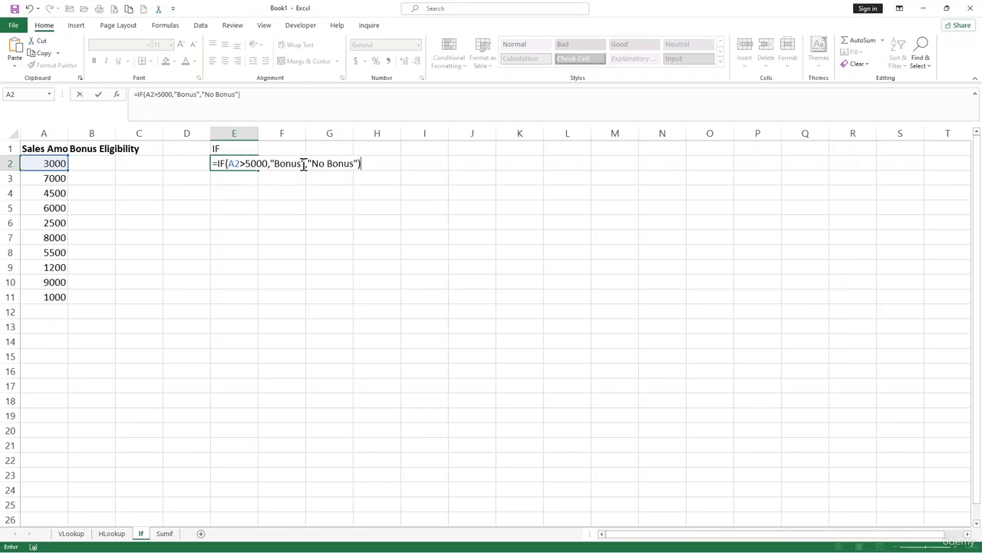
key("Return")
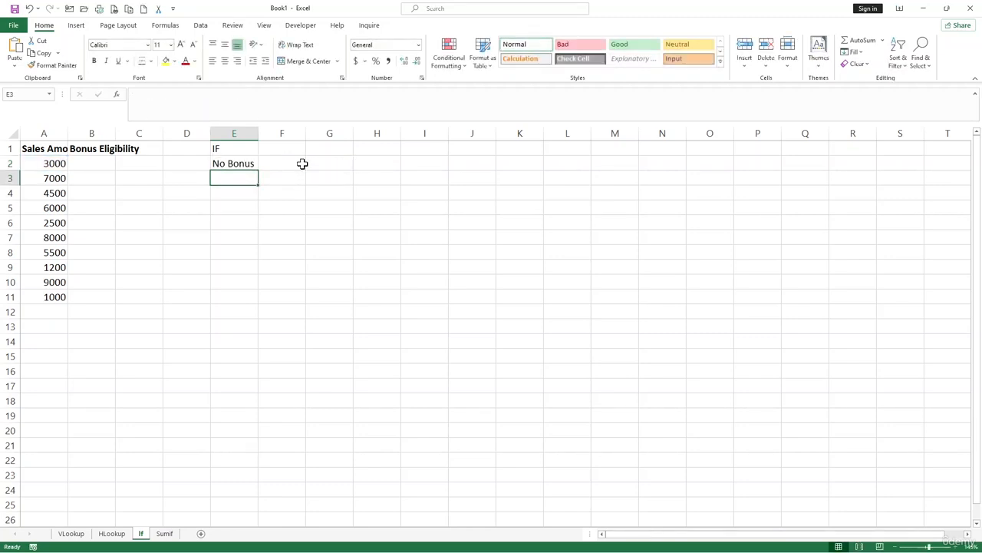
Move the IF formula from E2 to B2 under Bonus Eligibility and autofit the width of column B
left_click(232, 161)
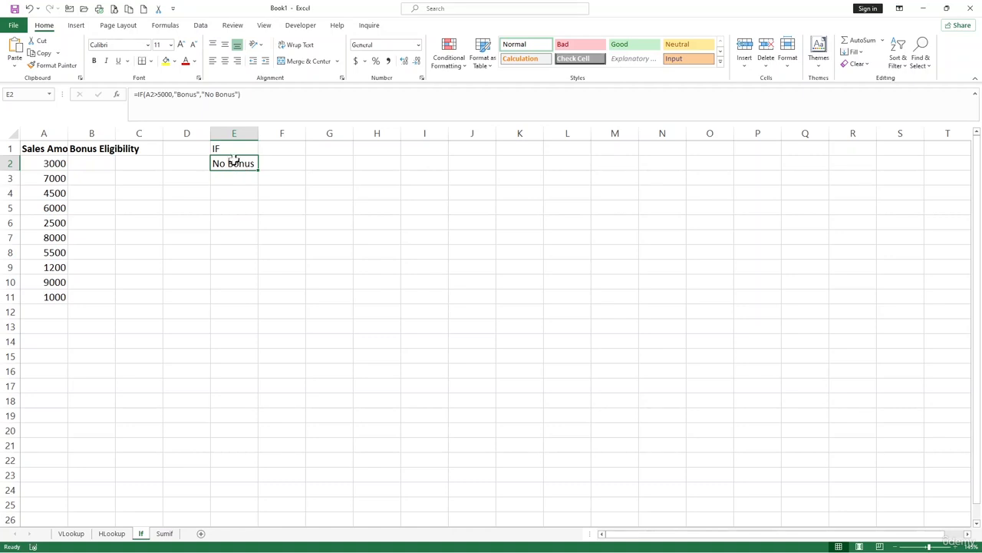
left_click_drag(226, 156, 98, 165)
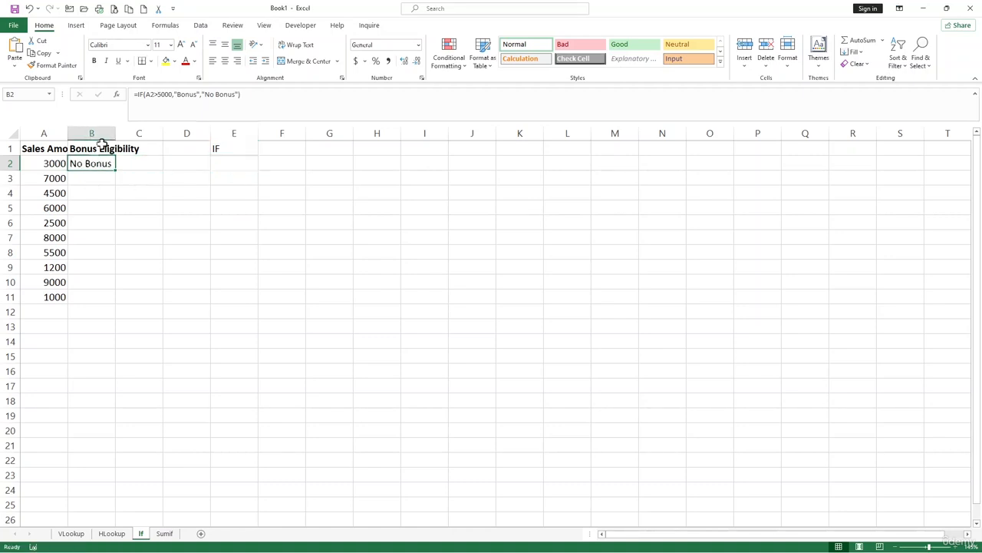
double_click(114, 132)
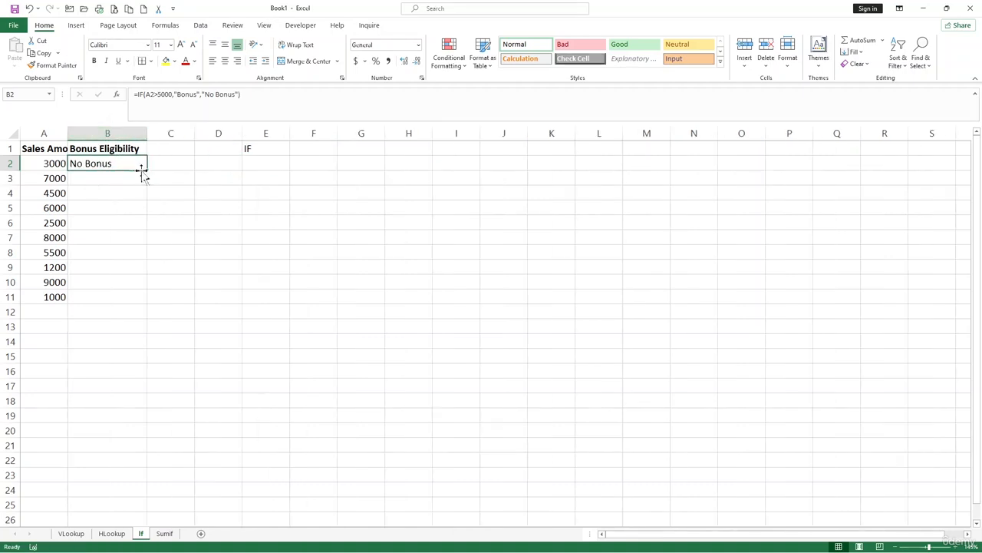
Fill the IF formula from B2 down through B11, and open the Sumif sheet
double_click(148, 169)
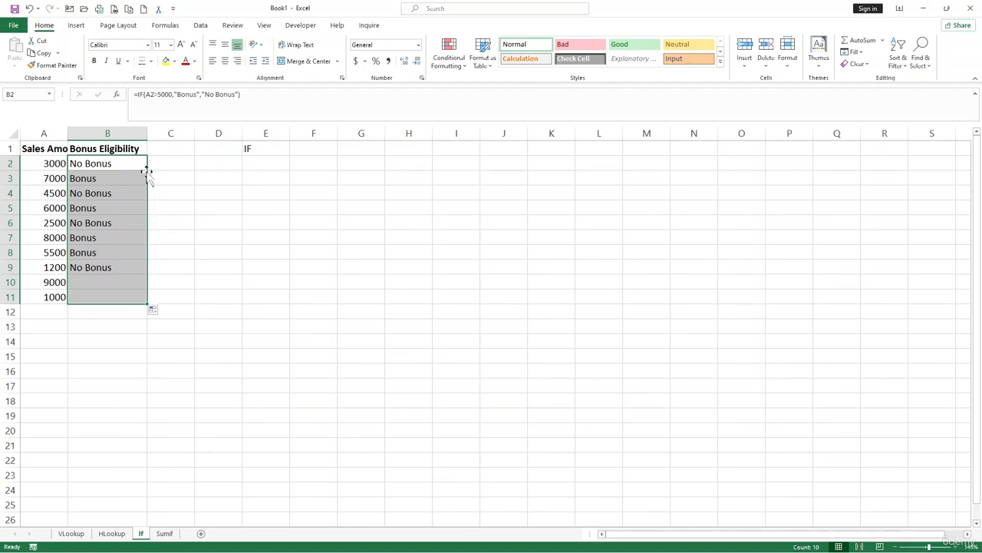
left_click(157, 254)
left_click_drag(118, 167, 107, 294)
left_click(149, 354)
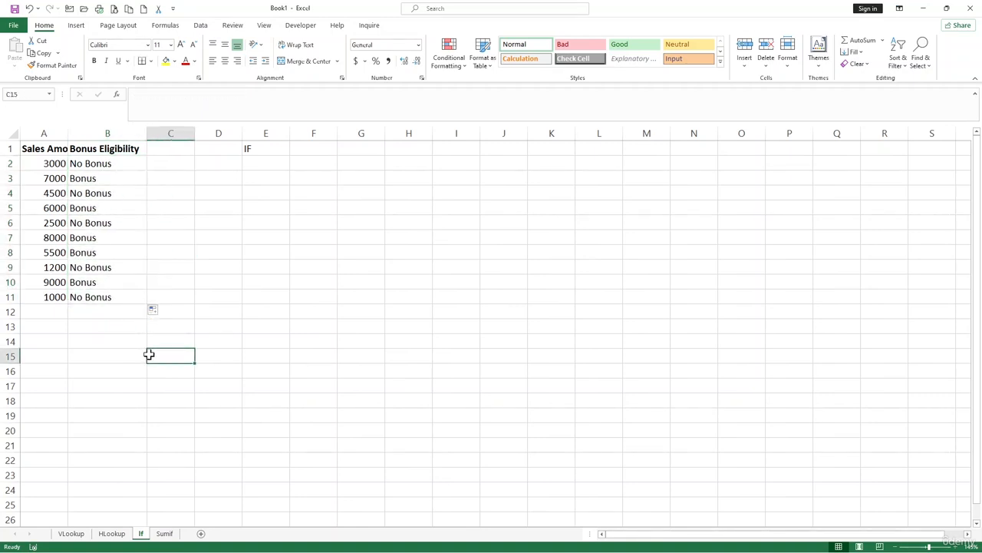
key("alt")
left_click(167, 534)
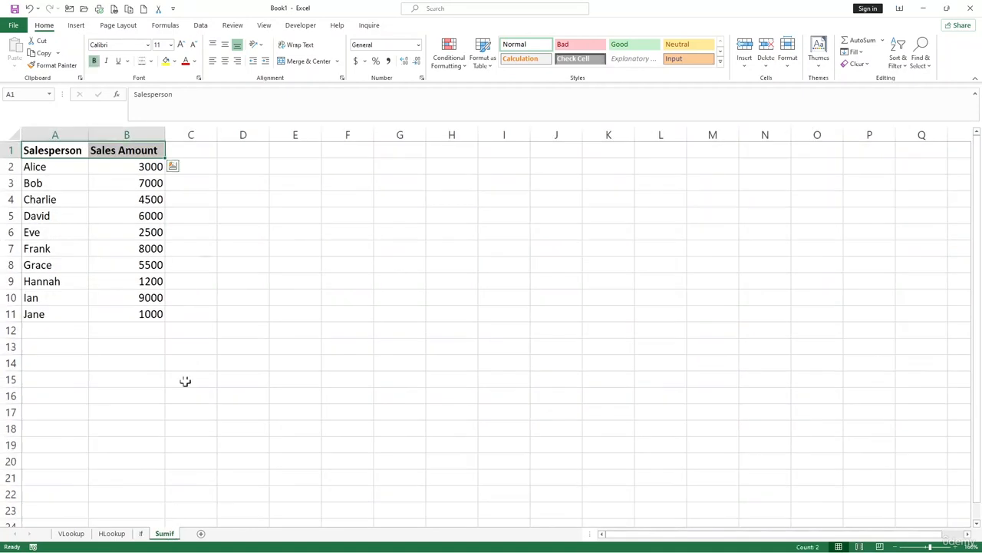
Start a SUMIF formula in cell D1 of the Sumif sheet
left_click(243, 158)
left_click(282, 157)
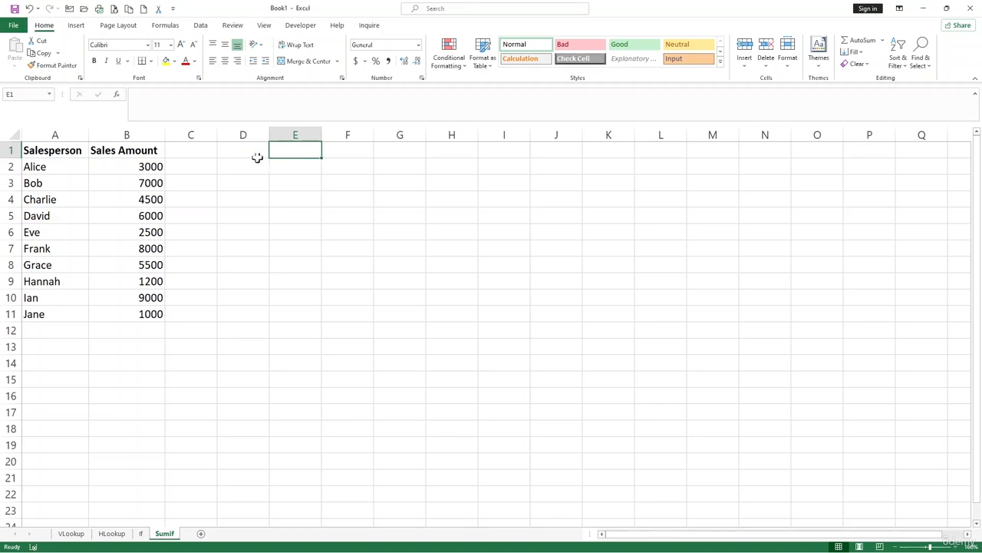
left_click(256, 155)
type("=")
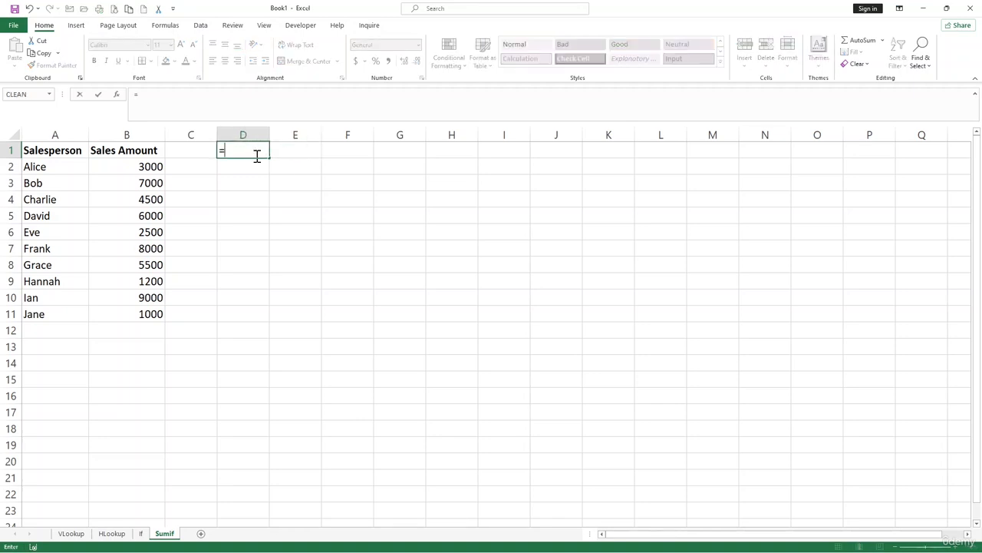
type("sum")
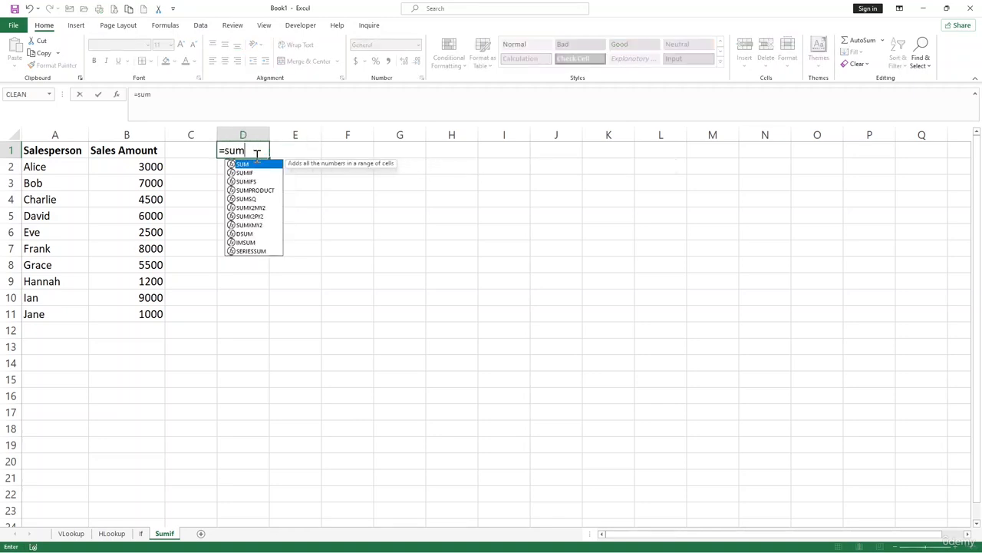
type("if")
key("Tab")
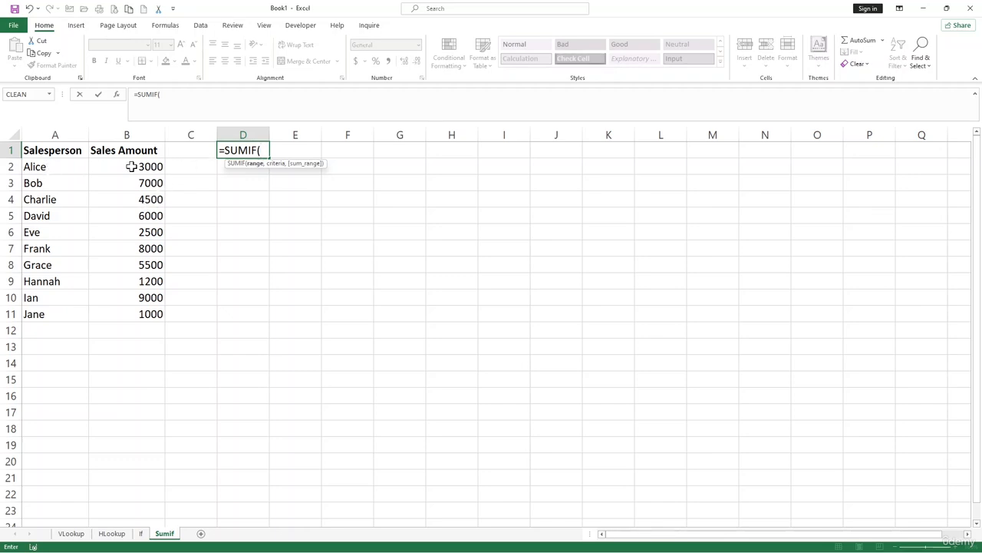
left_click_drag(132, 167, 149, 312)
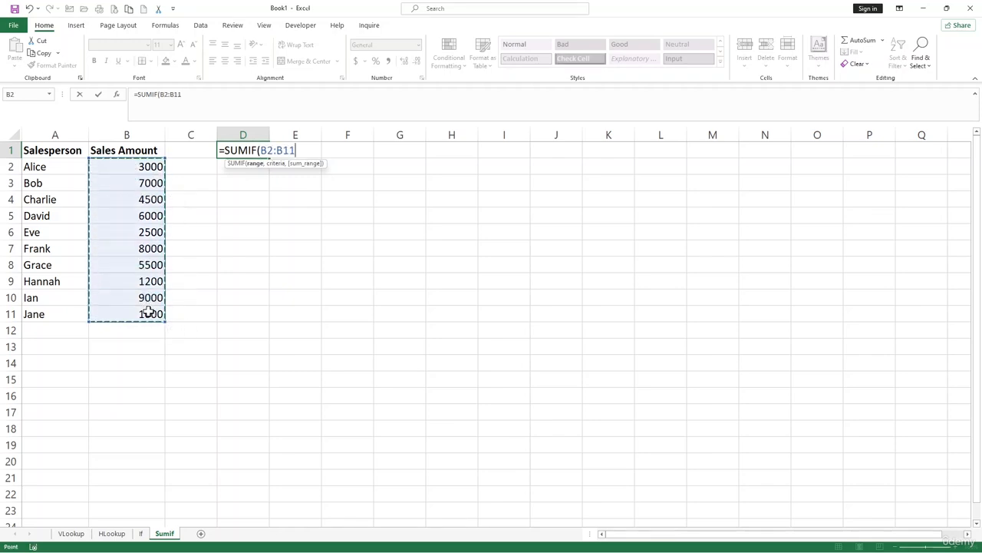
type(",\">")
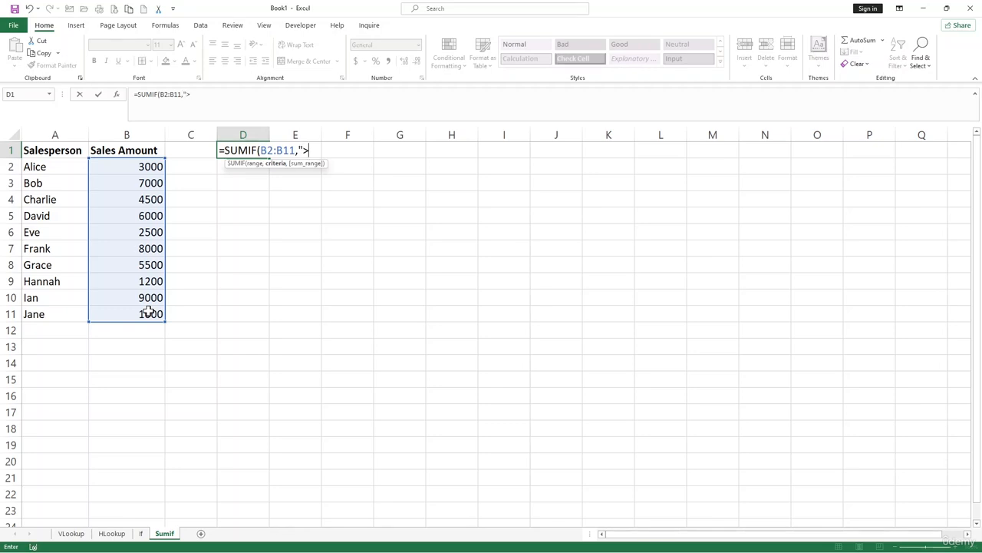
type("1000")
key("BackSpace")
key("BackSpace")
key("BackSpace")
key("BackSpace")
key("BackSpace")
key("BackSpace")
key("BackSpace")
key("BackSpace")
key("BackSpace")
key("BackSpace")
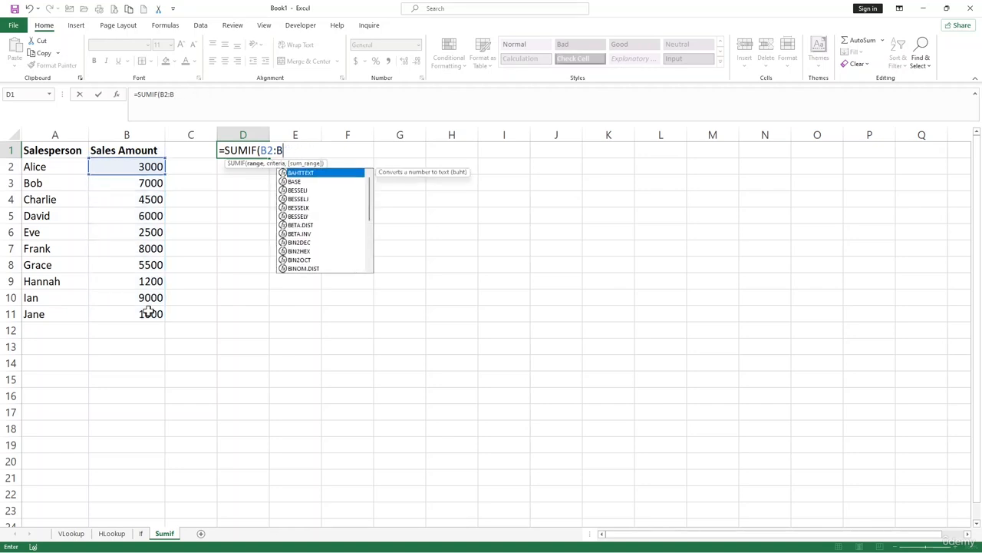
key("BackSpace")
key("BackSpace")
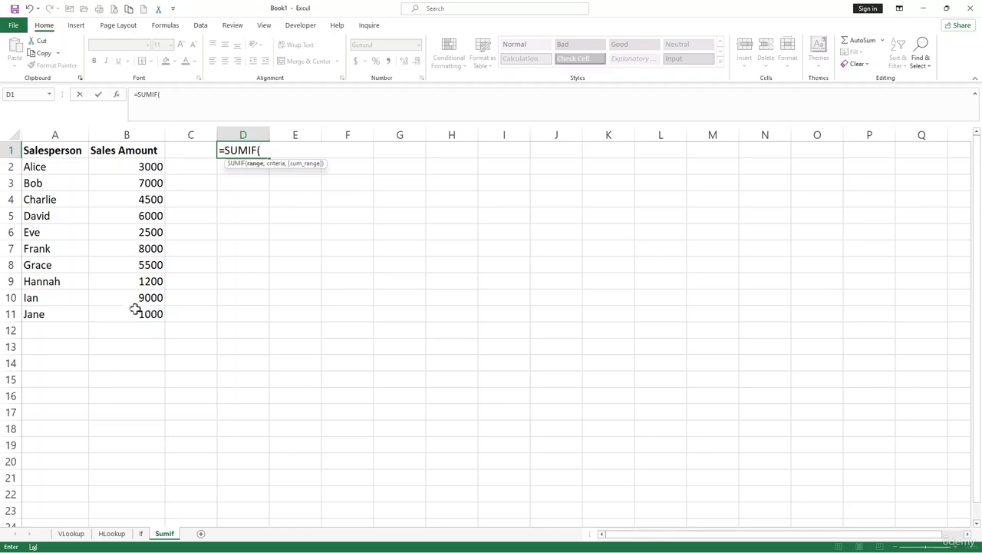
Complete the SUMIF formula in D1 with range A2:B11, criteria ">1000" and sum range B2:B11
left_click_drag(41, 163, 158, 317)
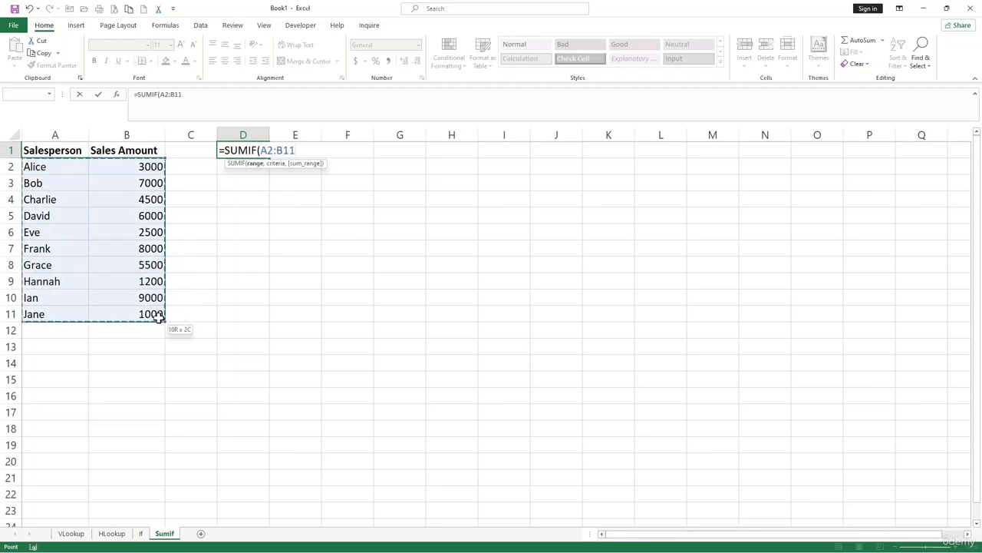
type(",")
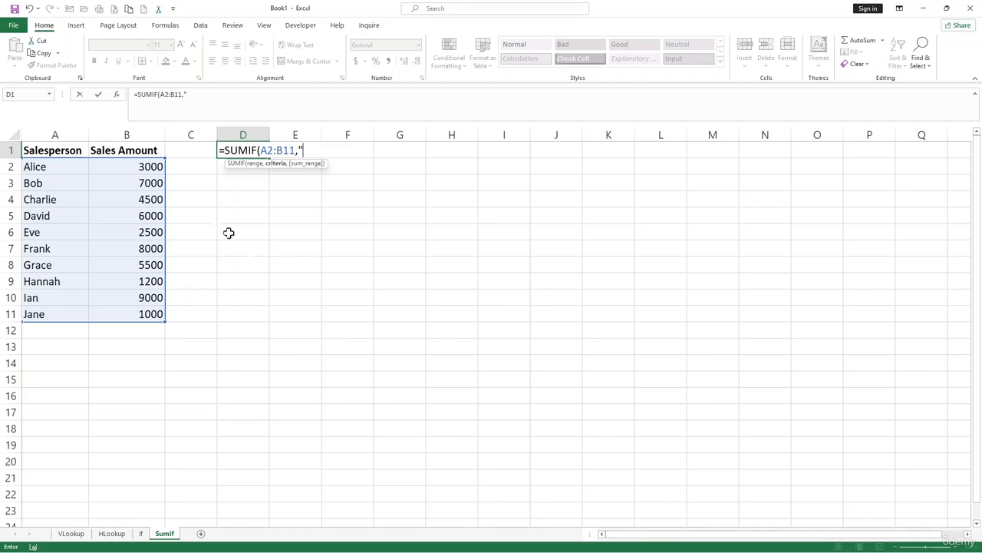
type("\">1000\"")
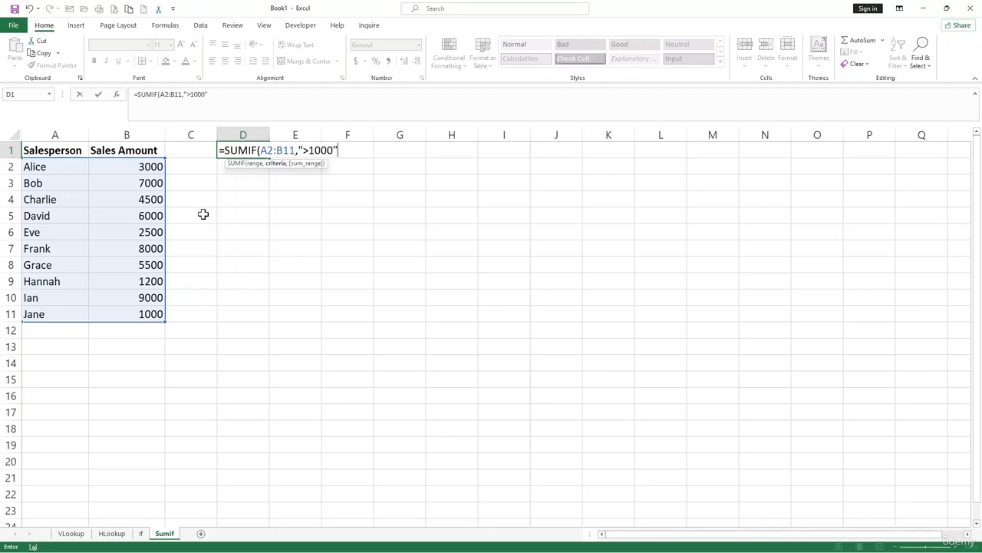
type(",")
left_click(154, 165)
left_click_drag(153, 166, 147, 309)
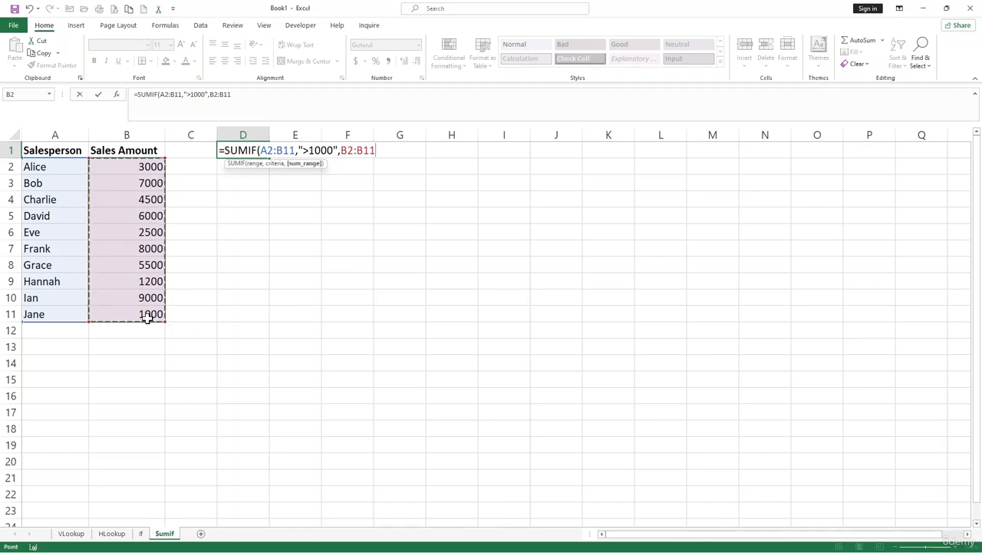
type(")")
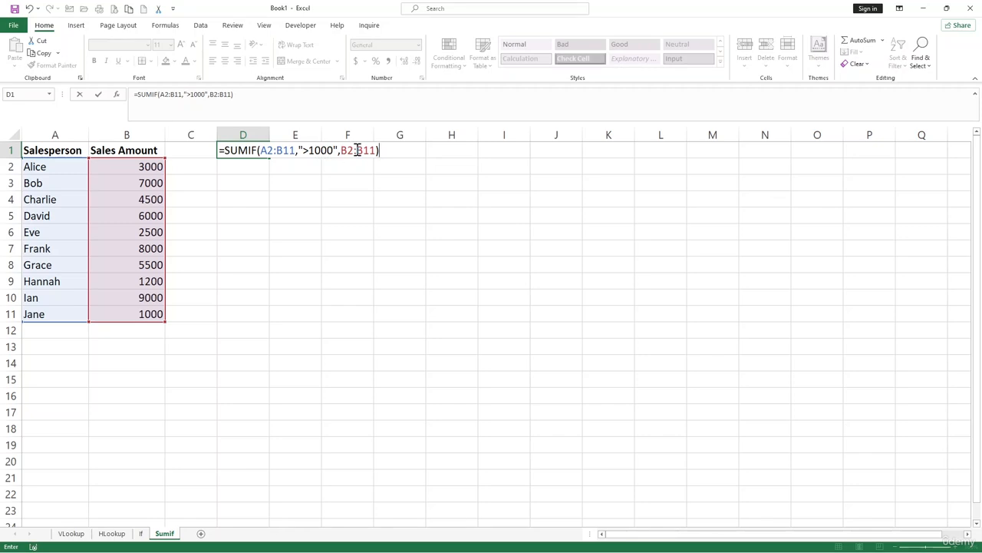
key("Return")
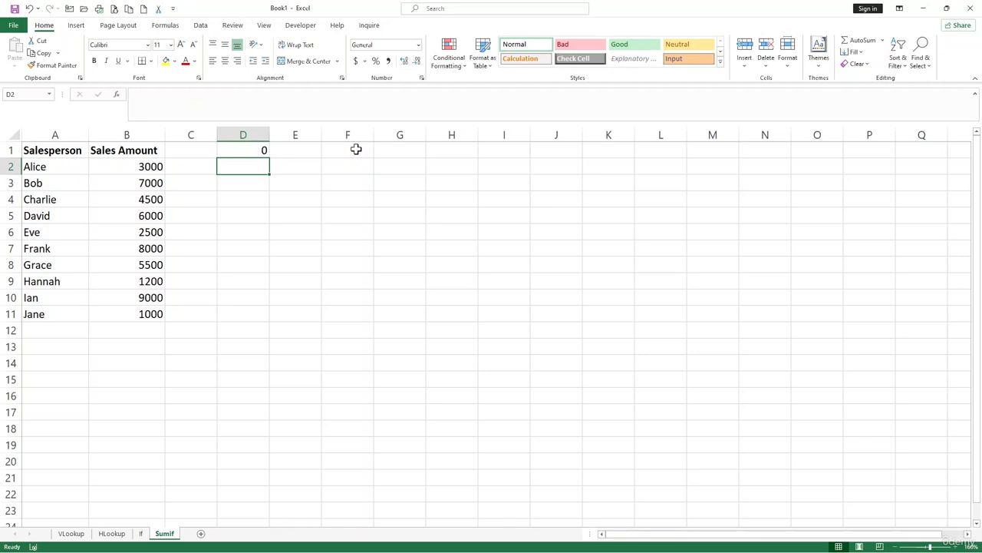
Move the SUMIF formula from D1 to D2 and review its arguments
left_click(249, 153)
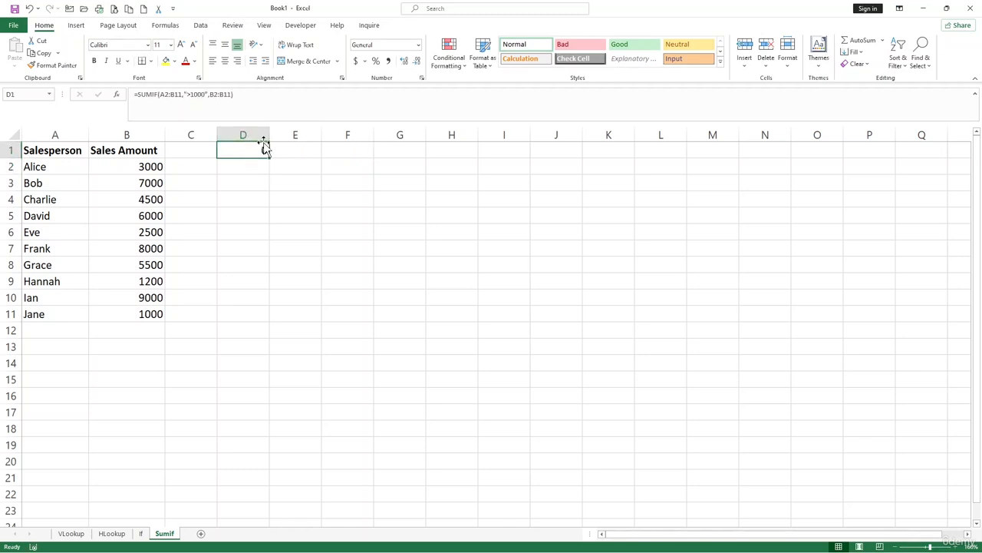
left_click_drag(264, 160, 263, 163)
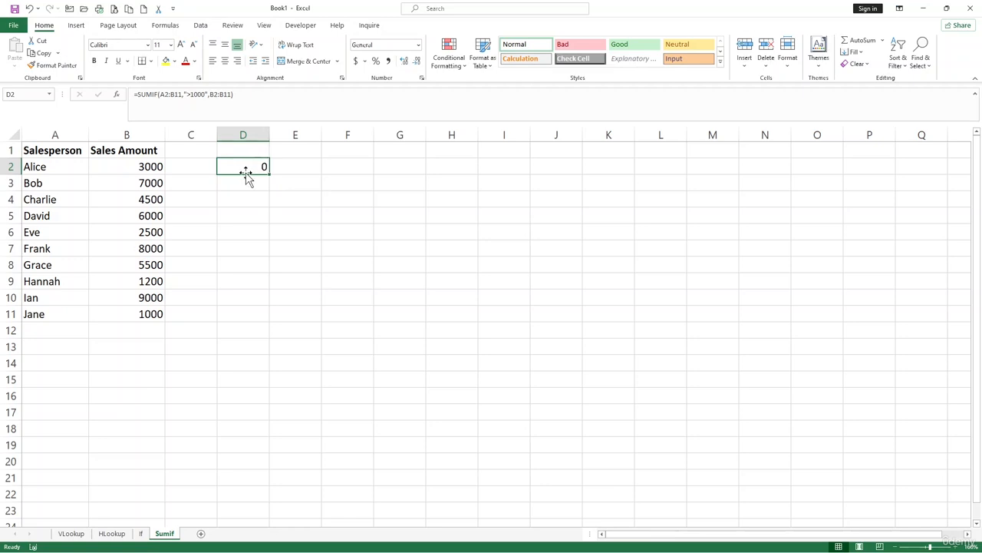
left_click(250, 182)
left_click(254, 166)
left_click(222, 96)
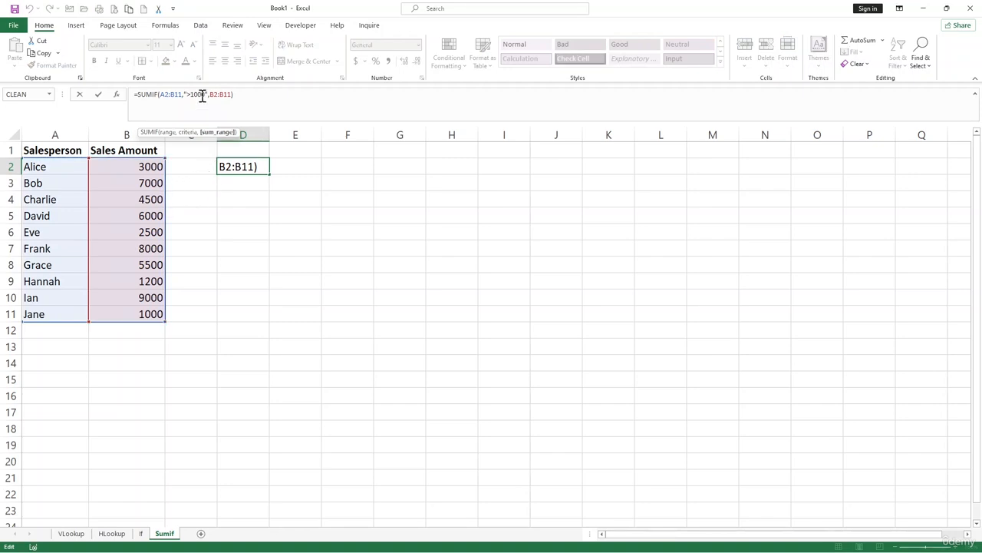
key("Return")
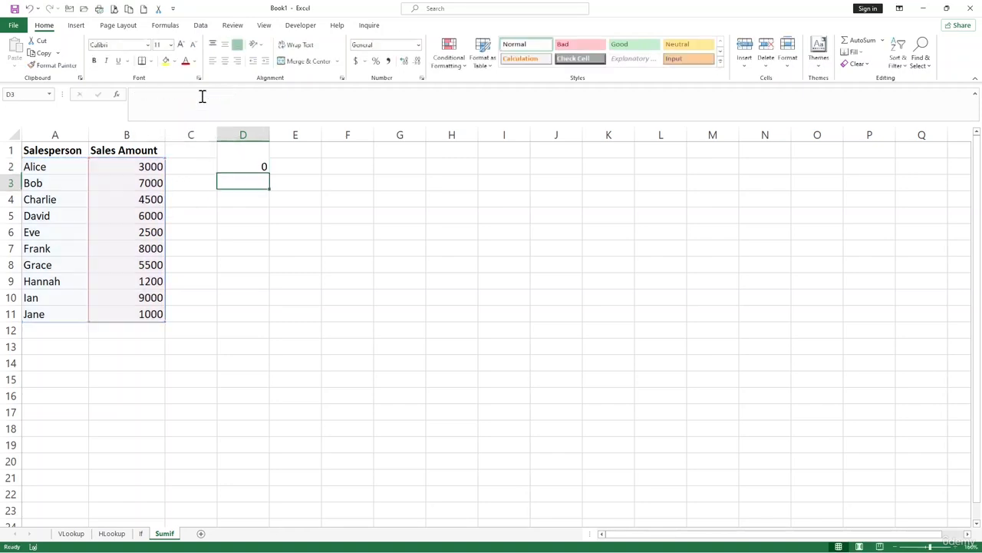
Try to remove the ">1000" criteria from the SUMIF formula in D2, and clear the whole formula
left_click(259, 221)
type("\"")
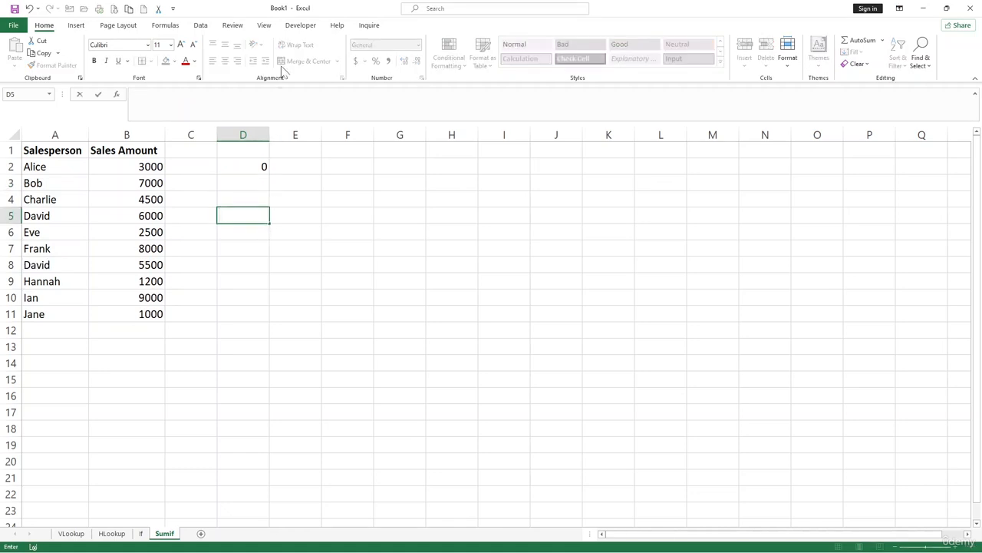
left_click(250, 164)
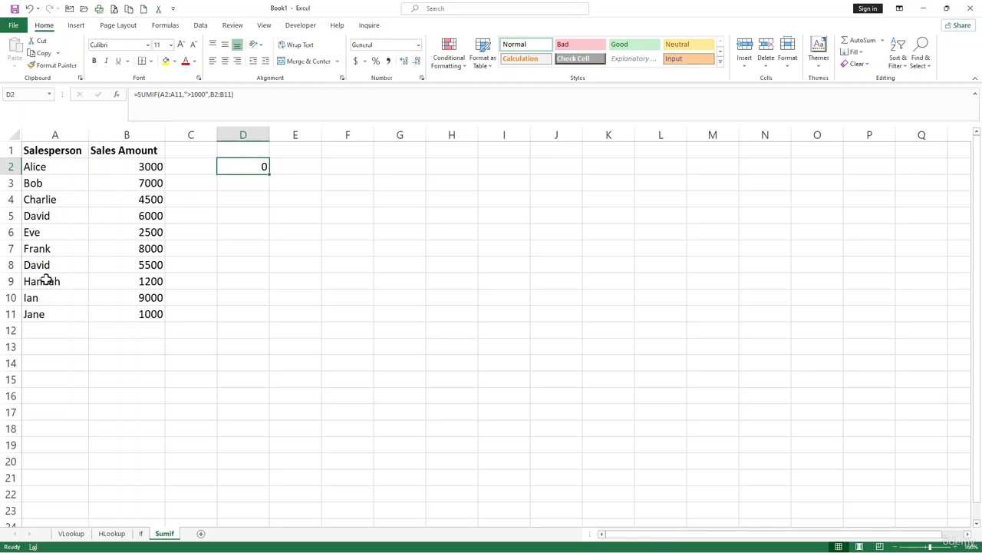
left_click(180, 98)
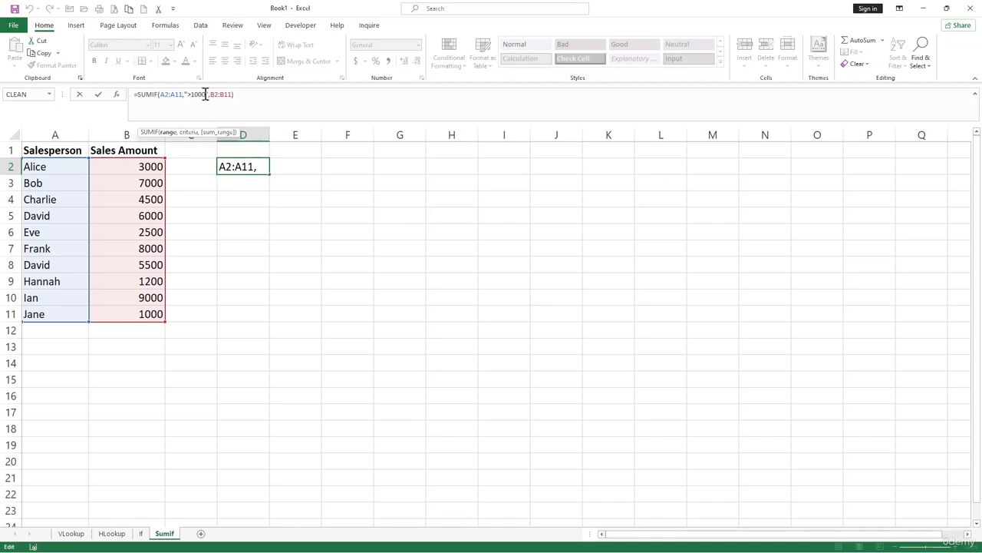
left_click(207, 94)
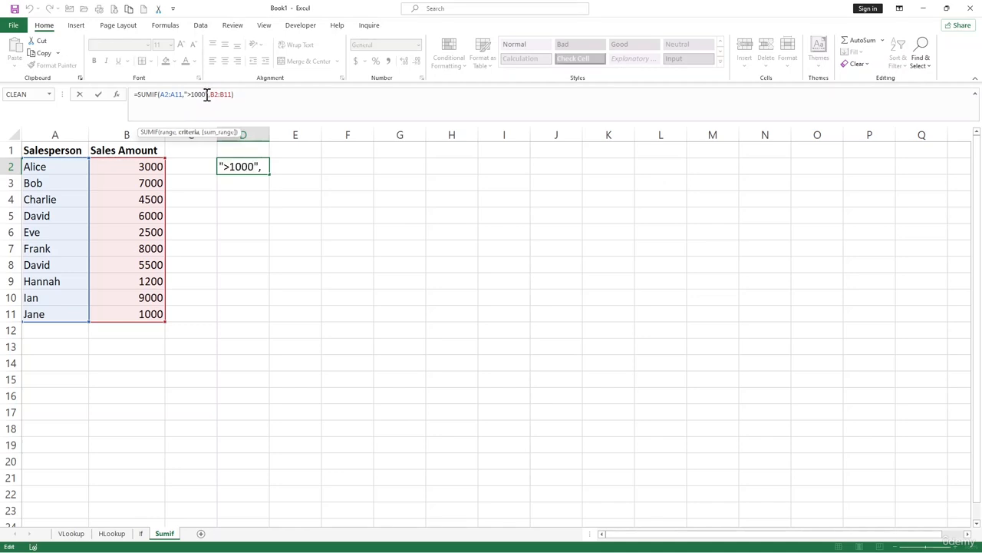
key("BackSpace")
key("BackSpace")
key("BackSpace")
key("BackSpace")
key("BackSpace")
key("BackSpace")
key("BackSpace")
key("BackSpace")
key("BackSpace")
key("BackSpace")
key("BackSpace")
key("BackSpace")
key("BackSpace")
key("BackSpace")
key("BackSpace")
key("BackSpace")
key("BackSpace")
key("BackSpace")
key("BackSpace")
key("BackSpace")
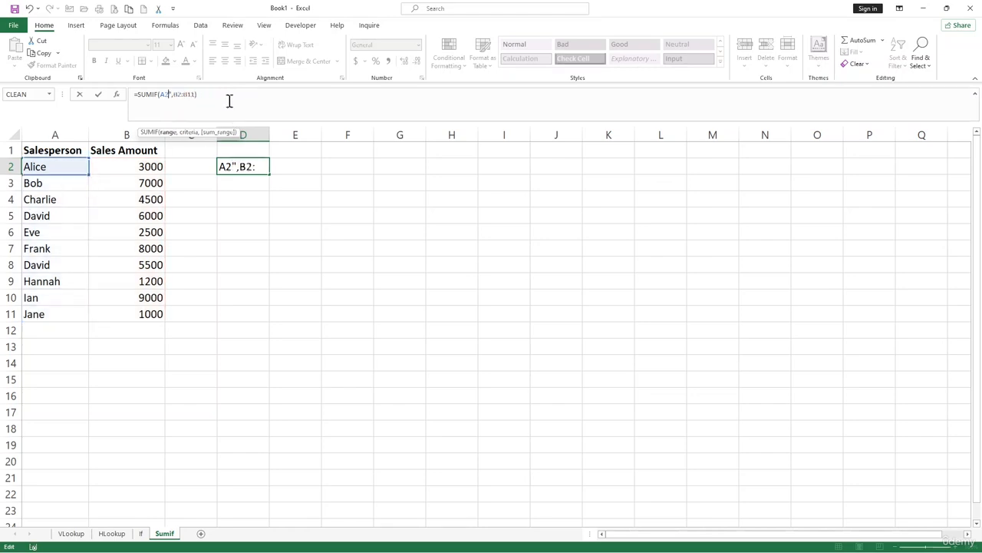
left_click_drag(185, 94, 116, 94)
key("BackSpace")
key("Return")
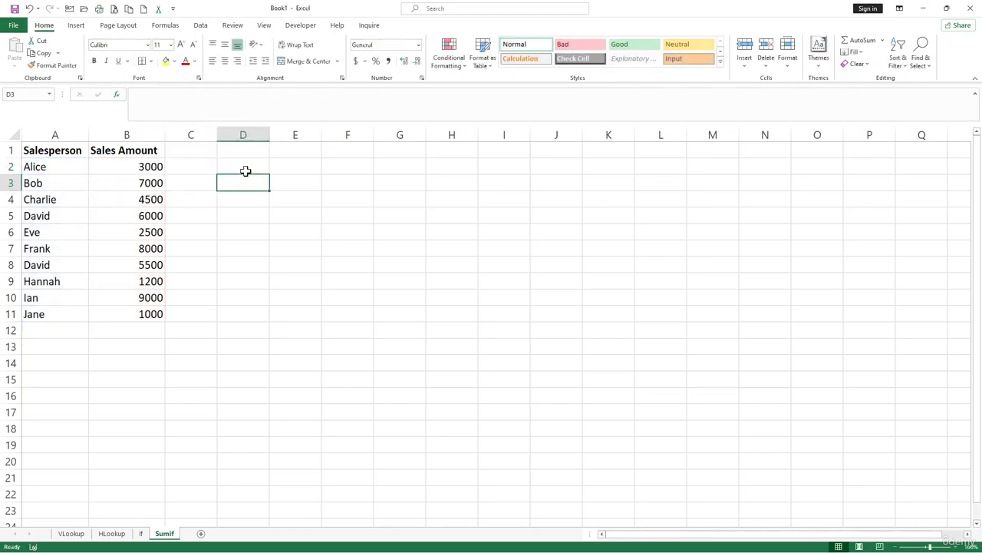
Start a SUMIF formula in cell D2 with A2:B11 as the range
left_click(246, 169)
type("=sumif")
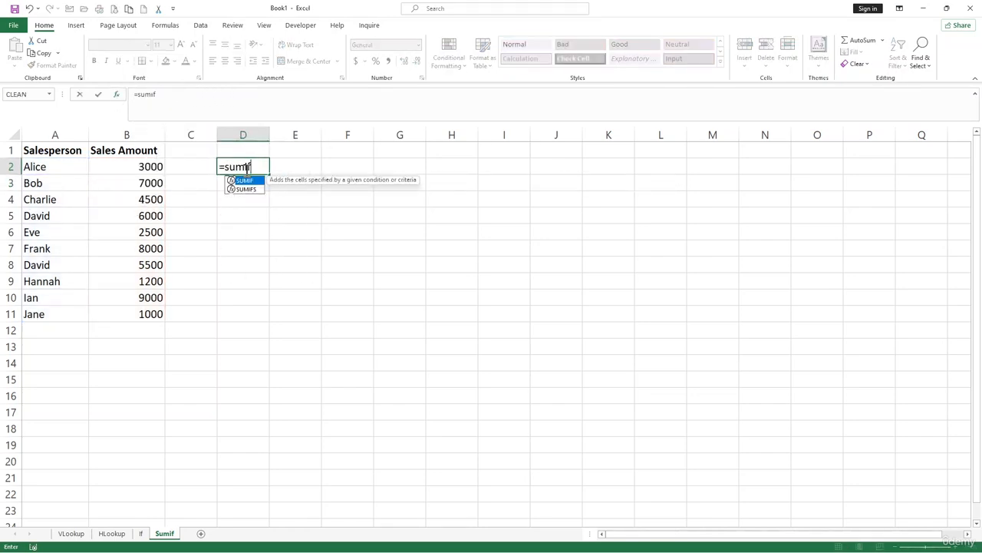
key("Tab")
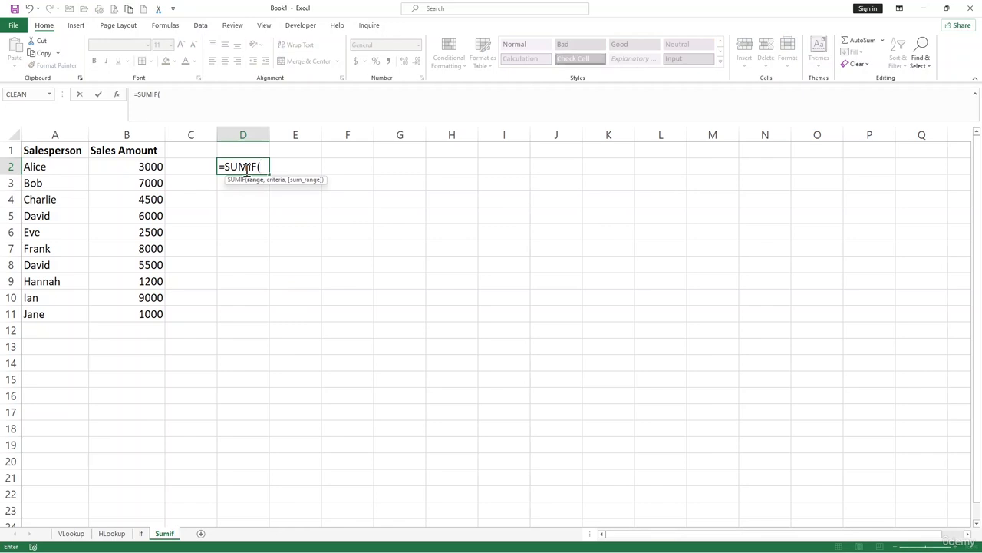
left_click_drag(62, 169, 152, 321)
type(",")
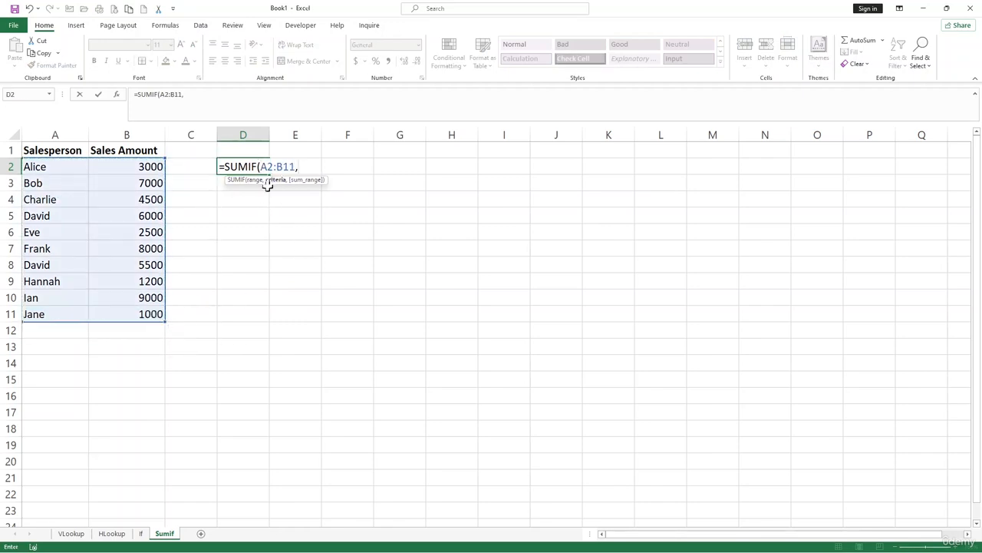
type("\"")
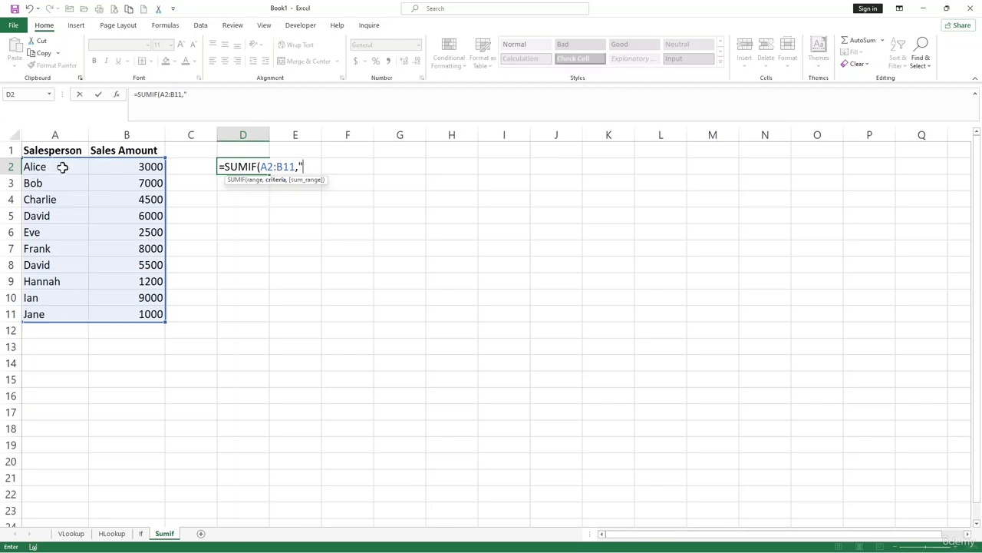
type("D")
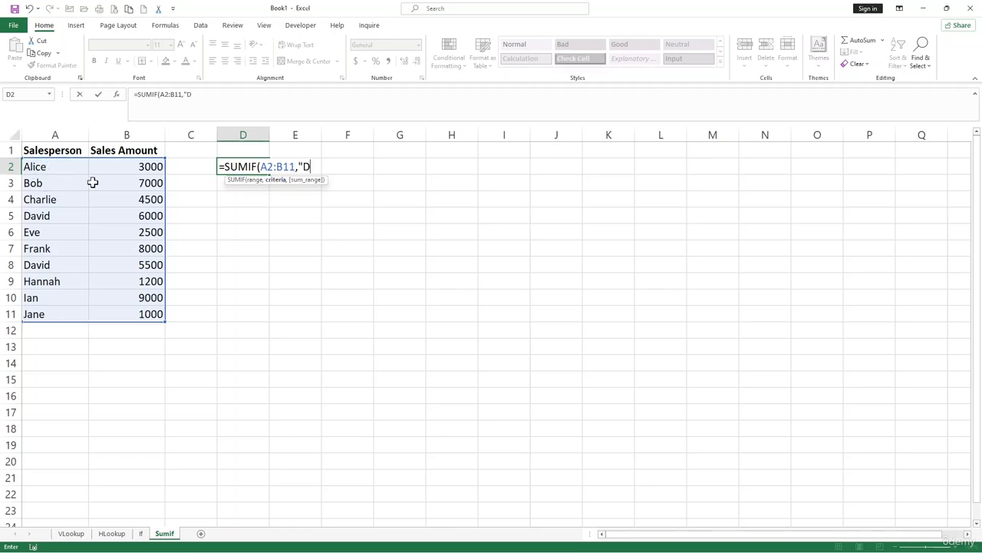
type("avid\",")
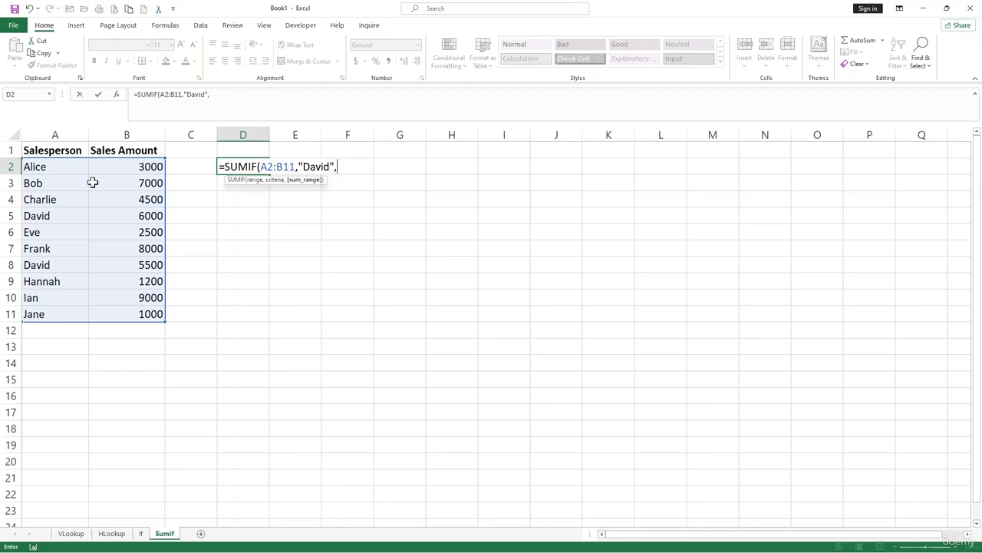
Complete the SUMIF formula in D2 with the salesperson's name from A5 as quoted criteria and B2:B11 as the sum range
left_click_drag(136, 165, 140, 315)
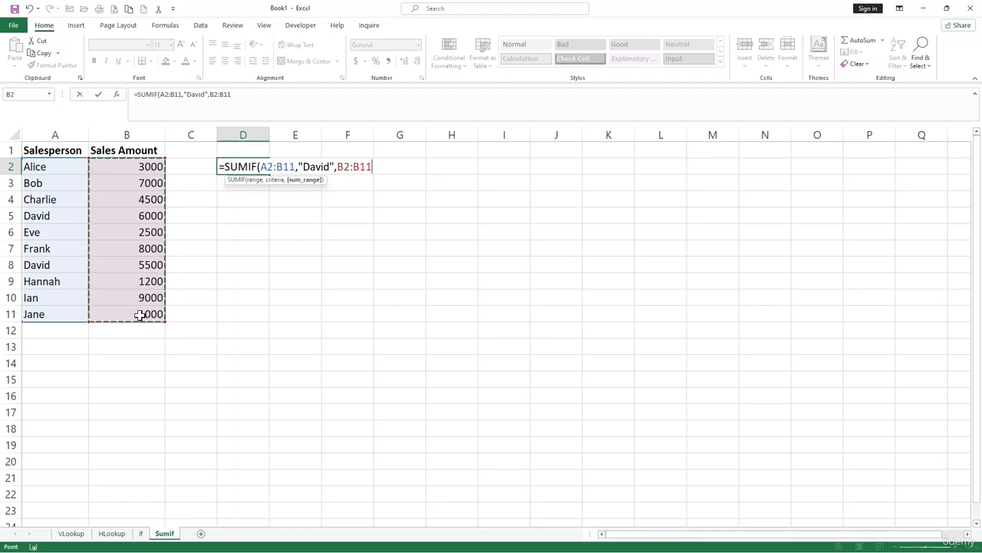
type(")")
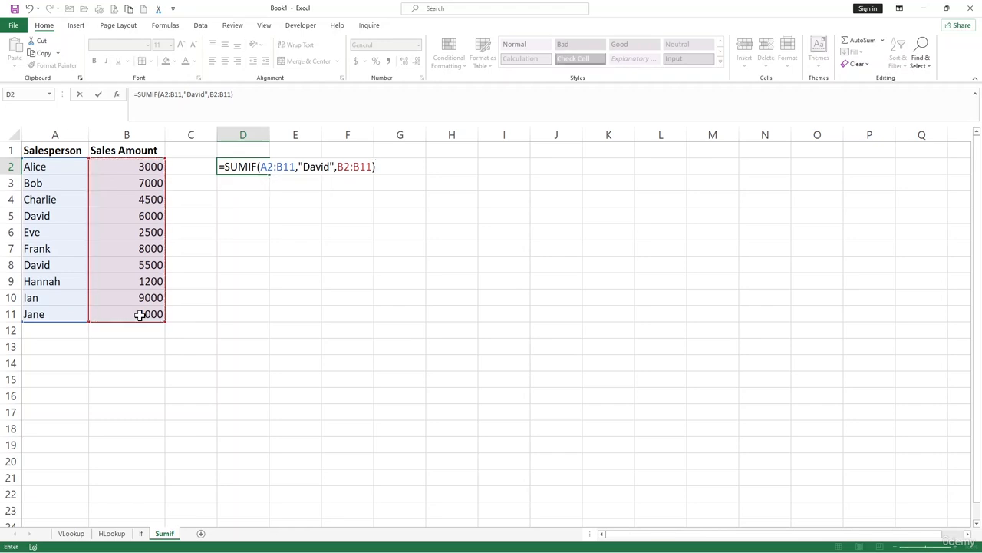
key("Return")
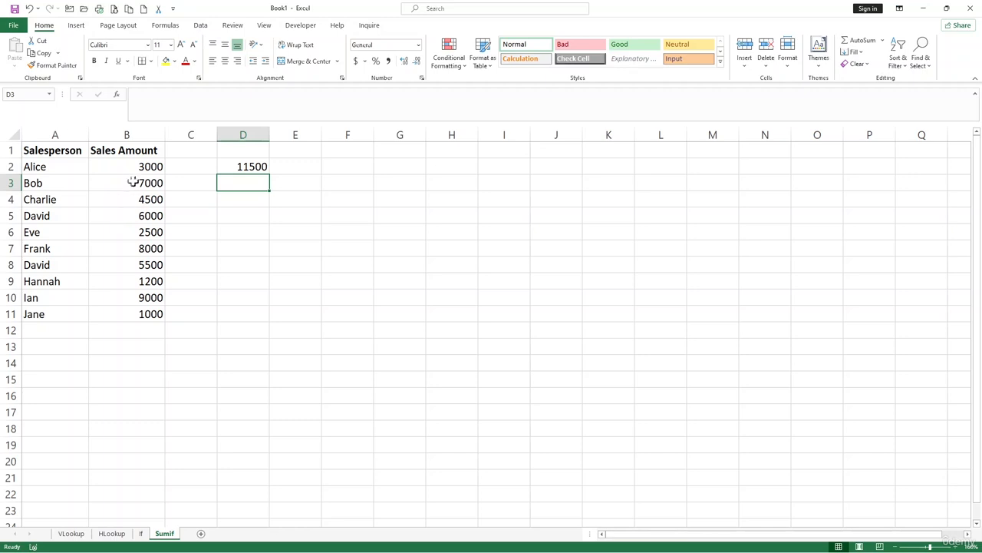
Change the criteria in D2's SUMIF formula to the salesperson's name from A3
left_click(57, 263)
left_click(242, 166)
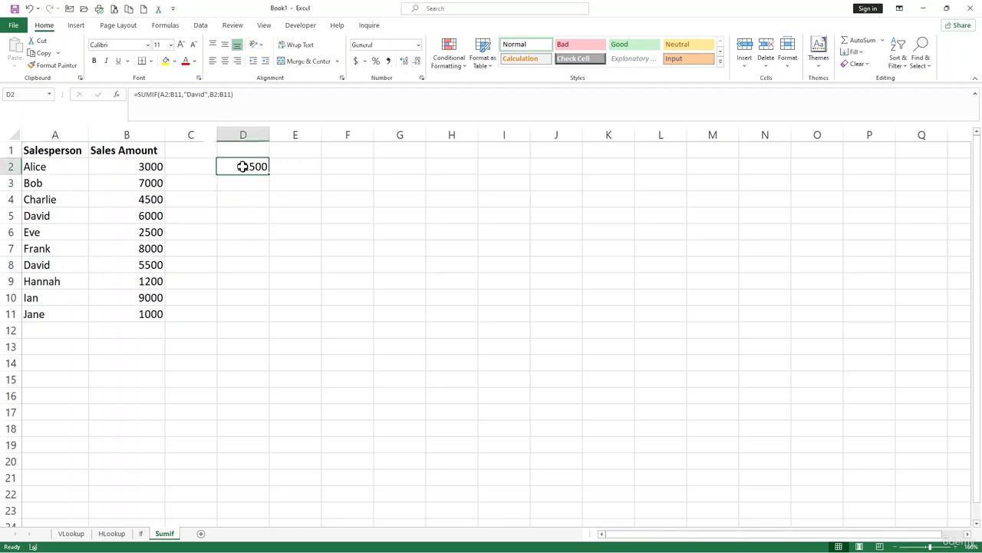
left_click_drag(204, 93, 186, 93)
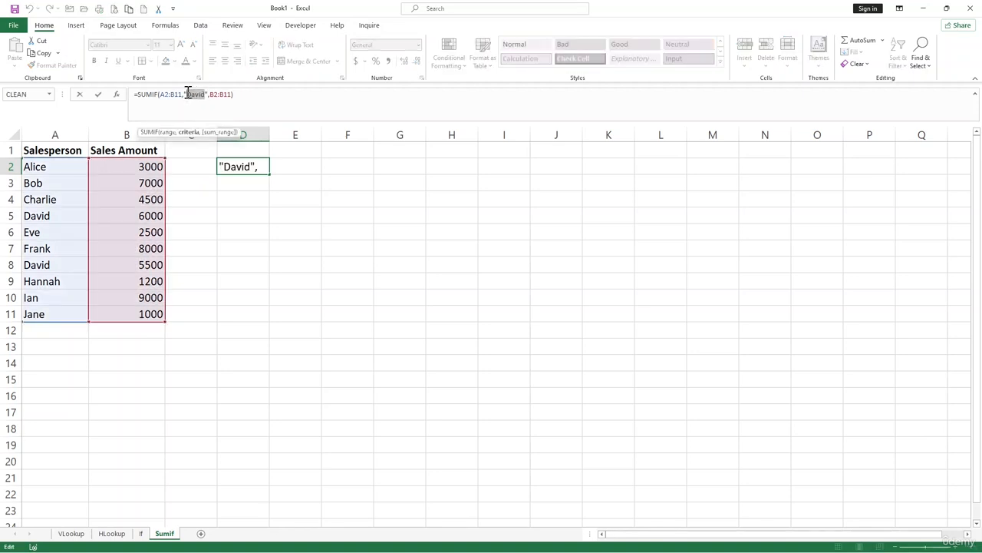
type("Bob")
key("Return")
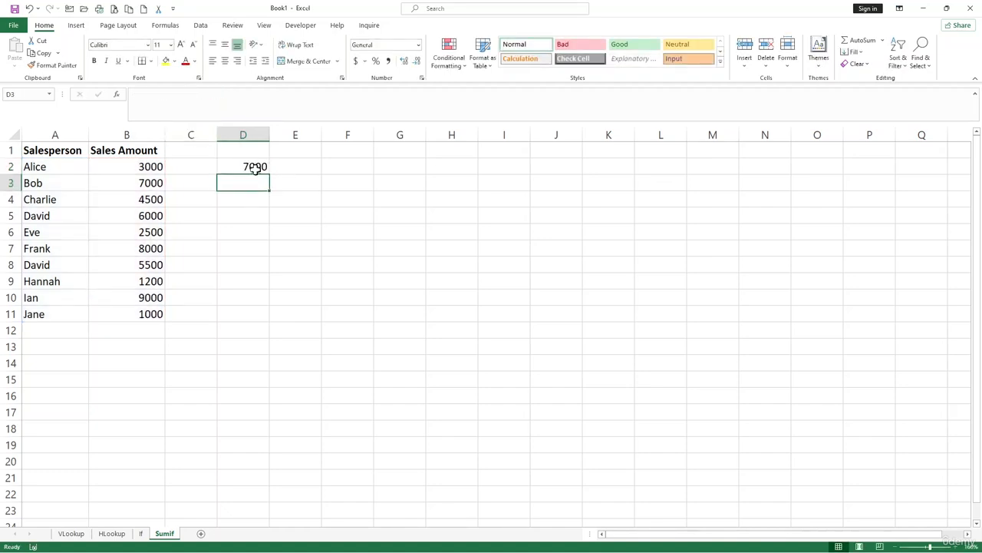
Replace the salesperson in A10 with the name from A3, and check the SUMIF formula in D2
left_click(157, 183)
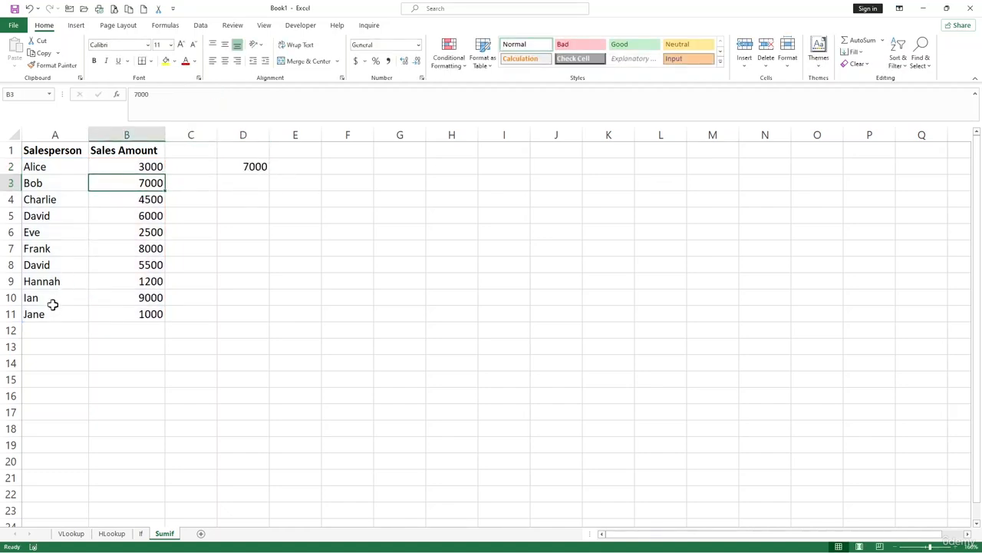
left_click(52, 300)
type("bo")
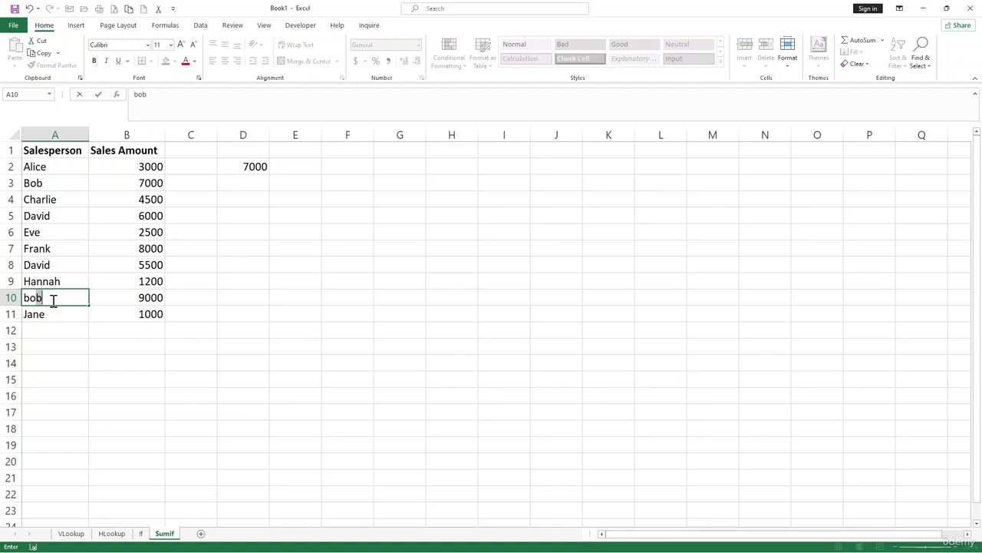
type("Bo")
key("Return")
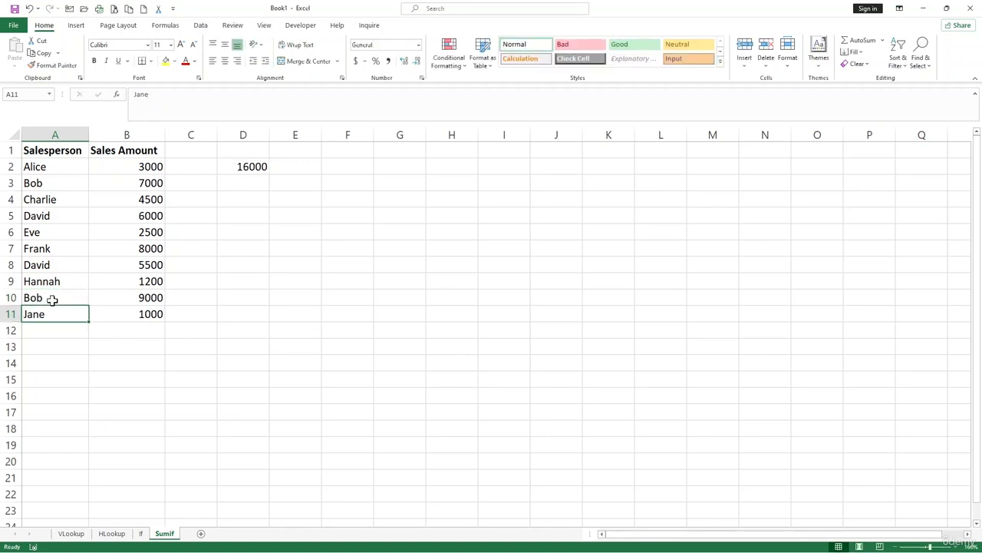
left_click(257, 169)
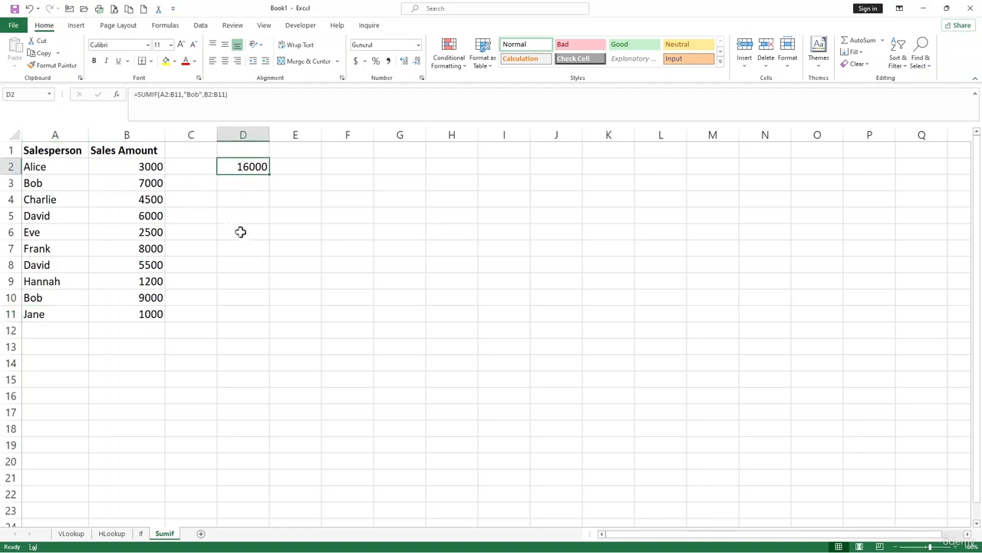
left_click(287, 282)
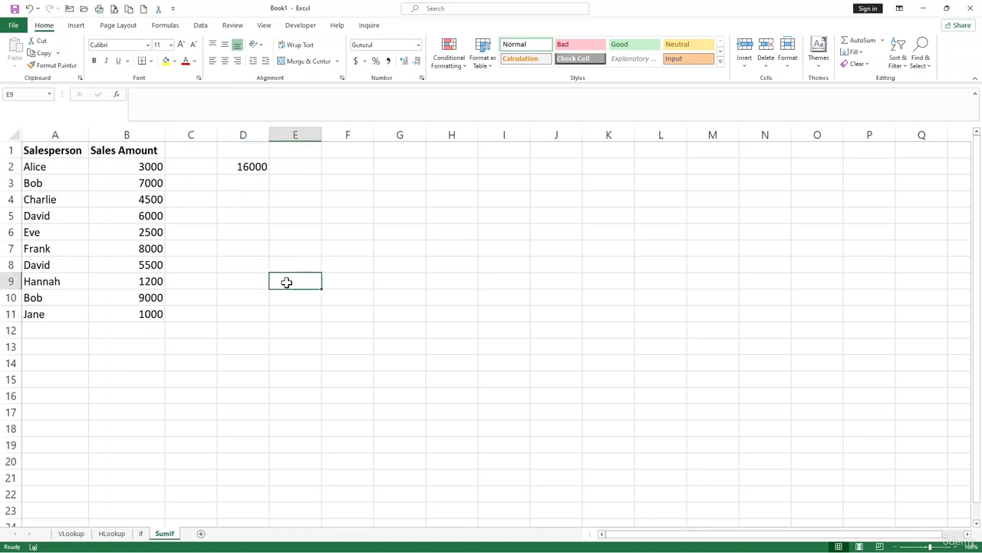